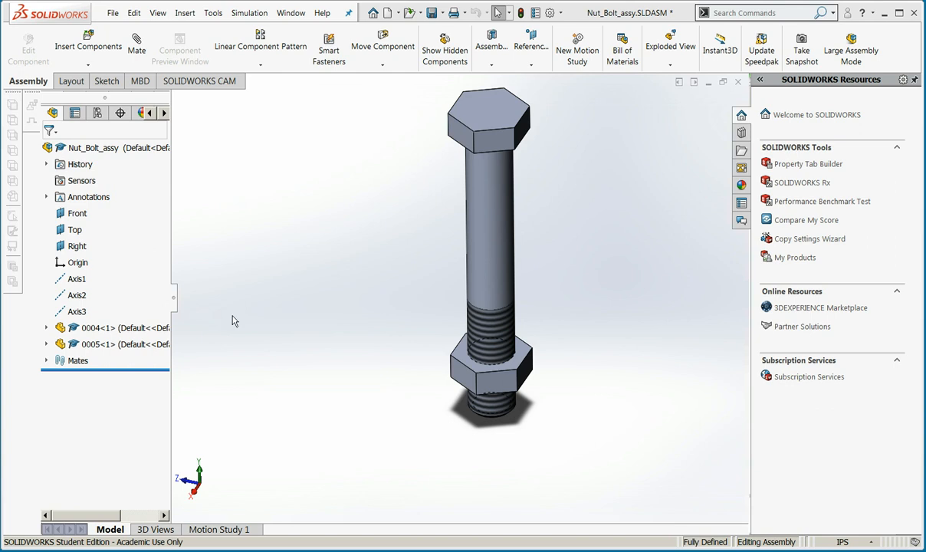
- Review the custom file properties of the nut and bolt assembly, including part number, revision and description
left_click(114, 15)
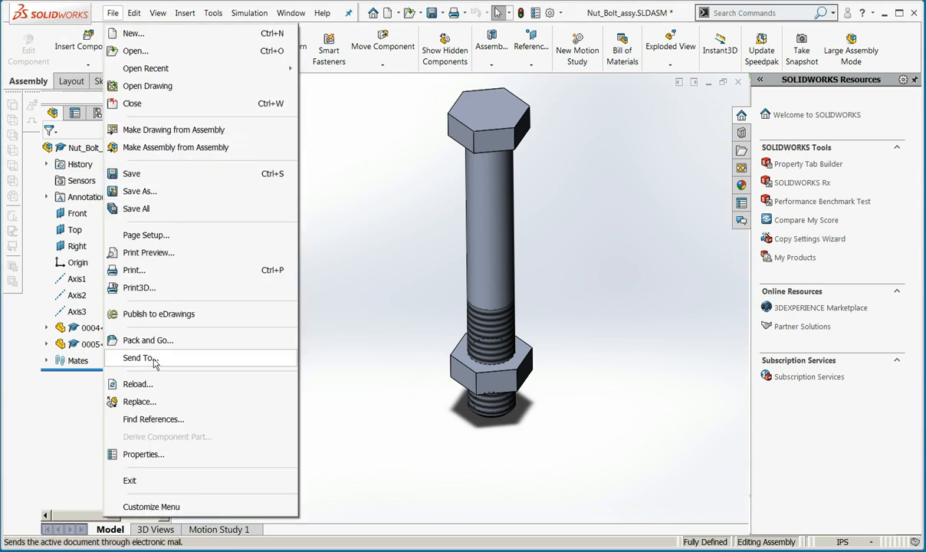
left_click(144, 455)
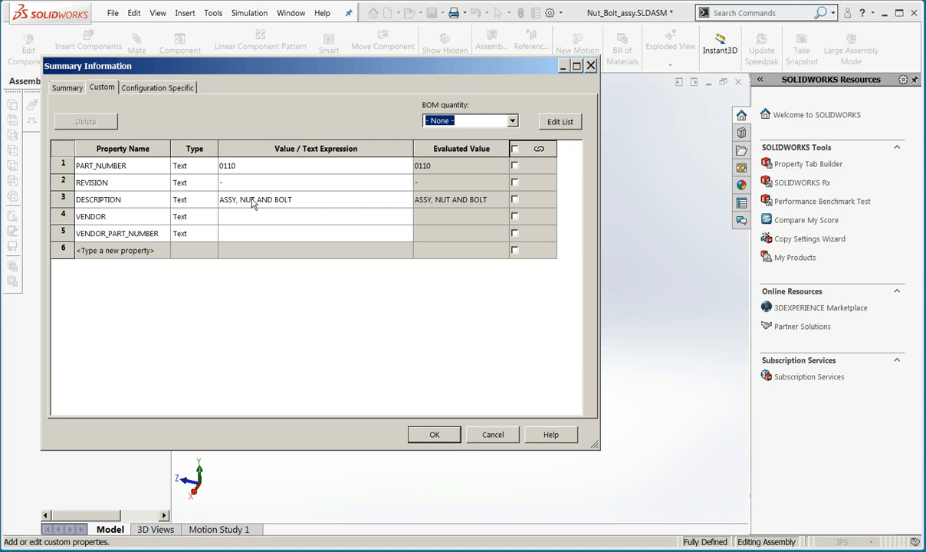
left_click(435, 436)
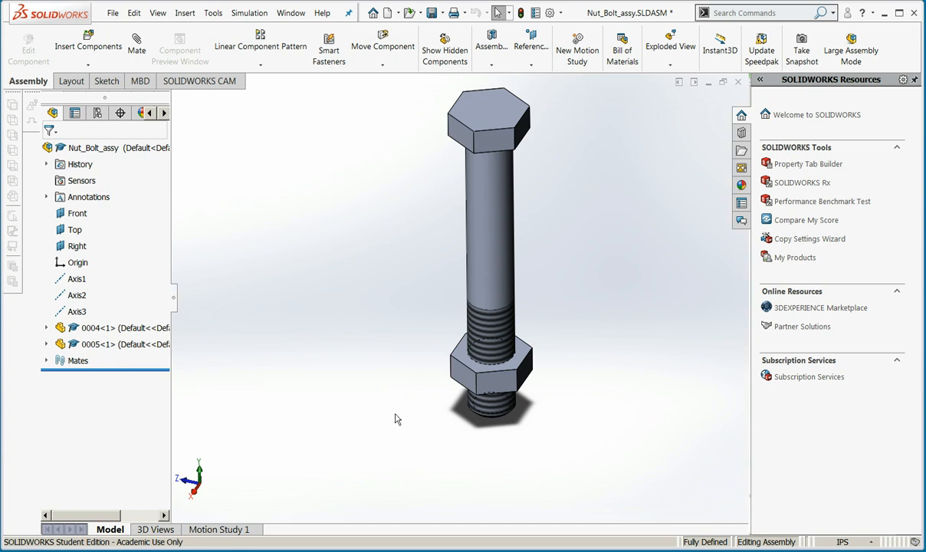
- Create an exploded view that moves the nut about 1.55 in along the Y axis, off the threaded end of the bolt
middle_click_drag(349, 398, 278, 220)
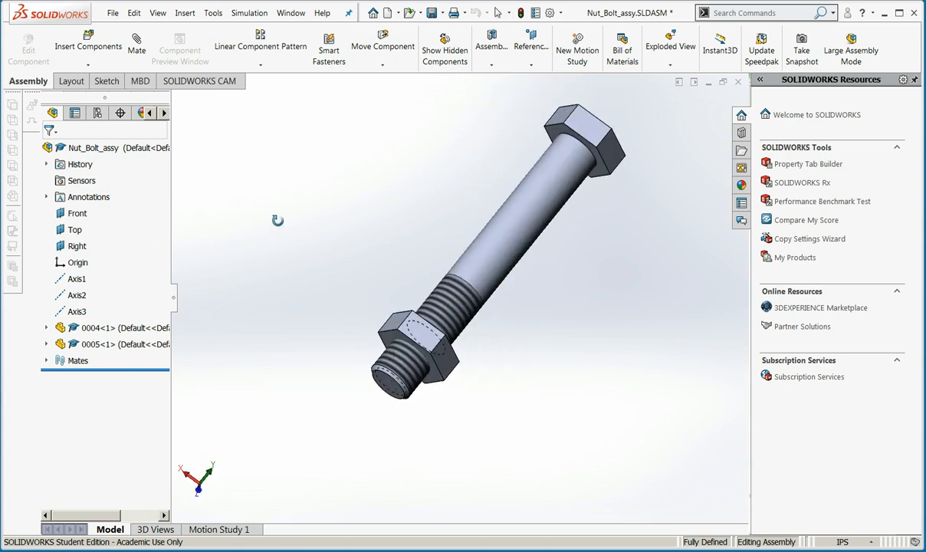
left_click(183, 15)
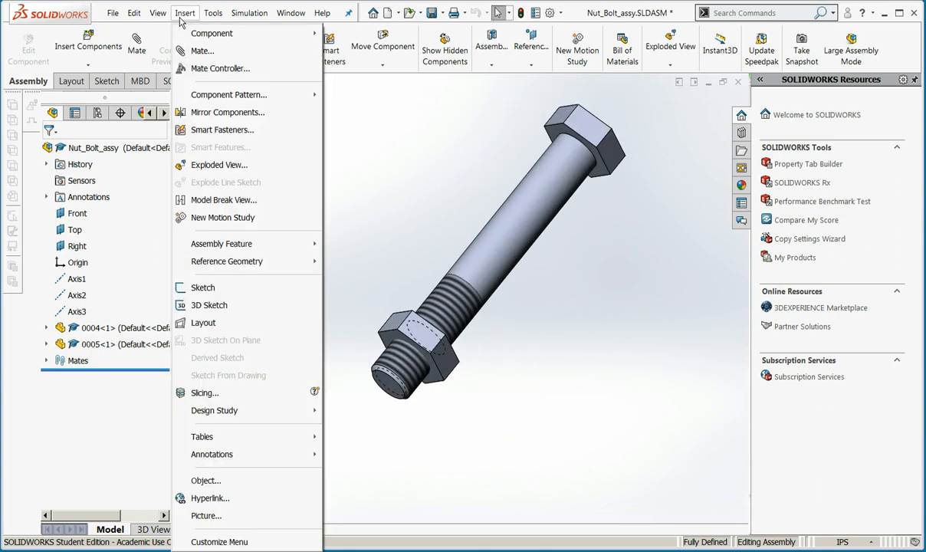
left_click(241, 166)
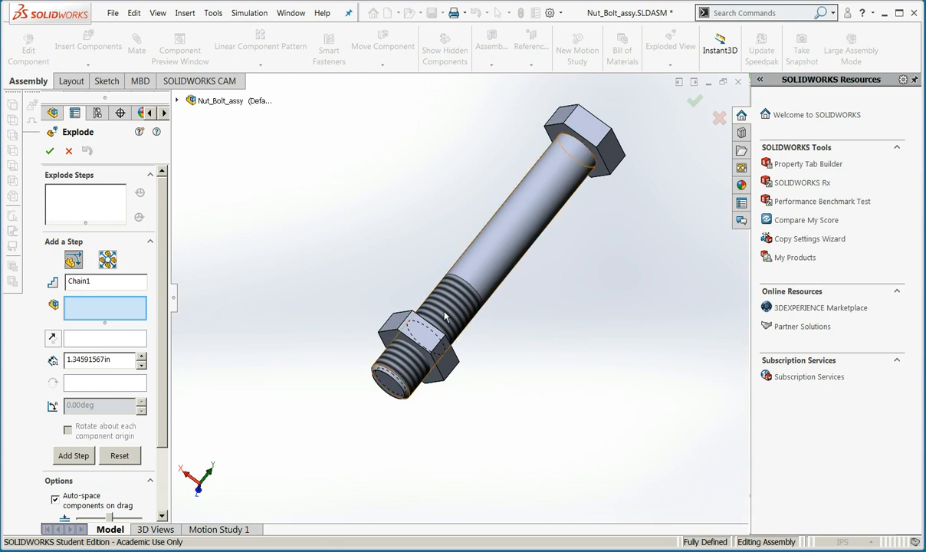
left_click(436, 380)
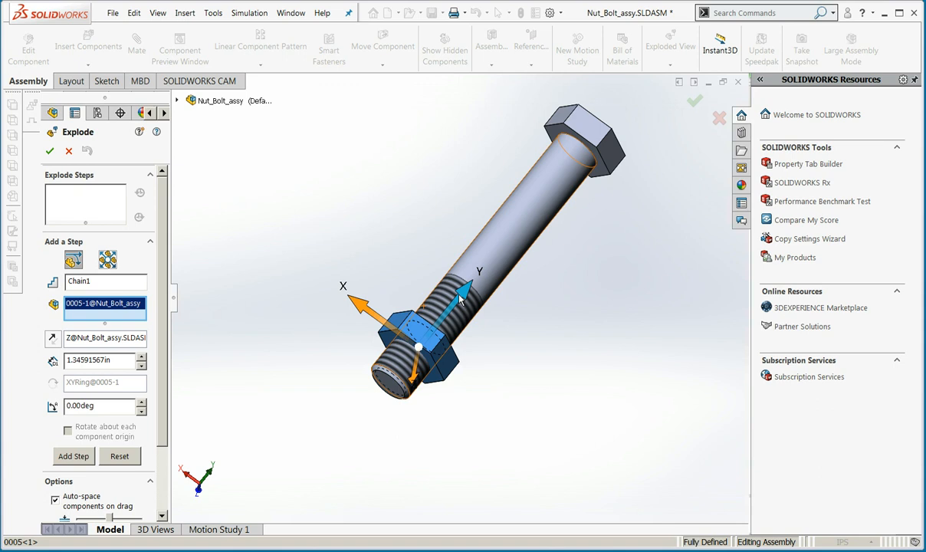
left_click_drag(465, 295, 421, 350)
left_click_drag(368, 436, 345, 430)
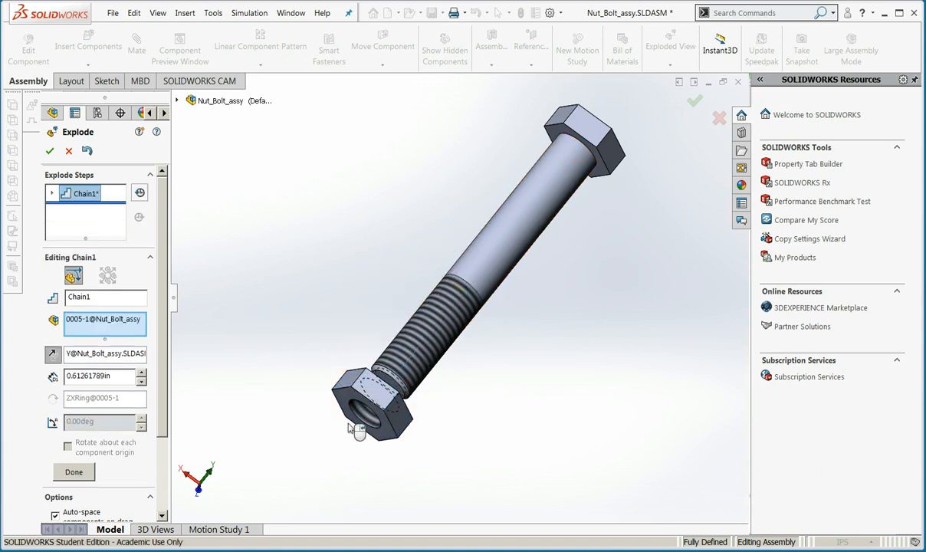
left_click_drag(425, 357, 352, 451)
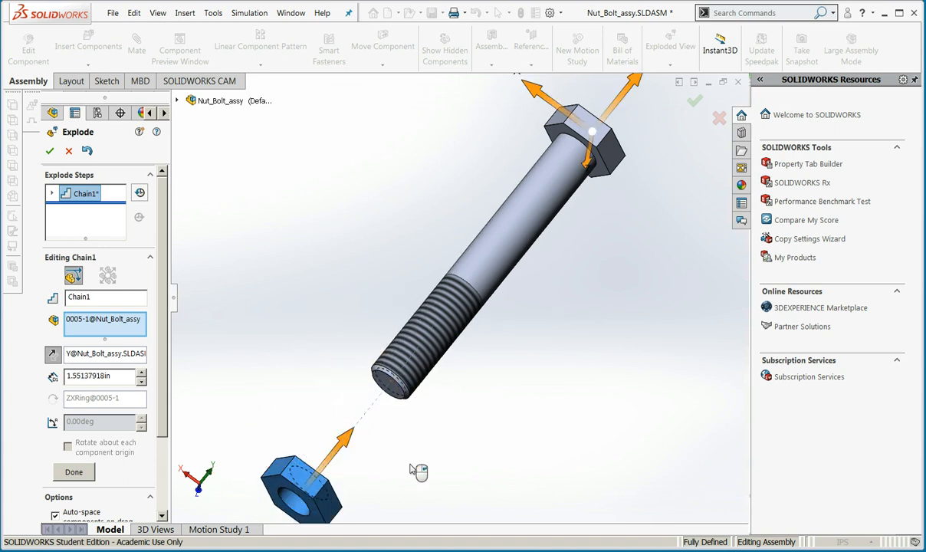
left_click(49, 150)
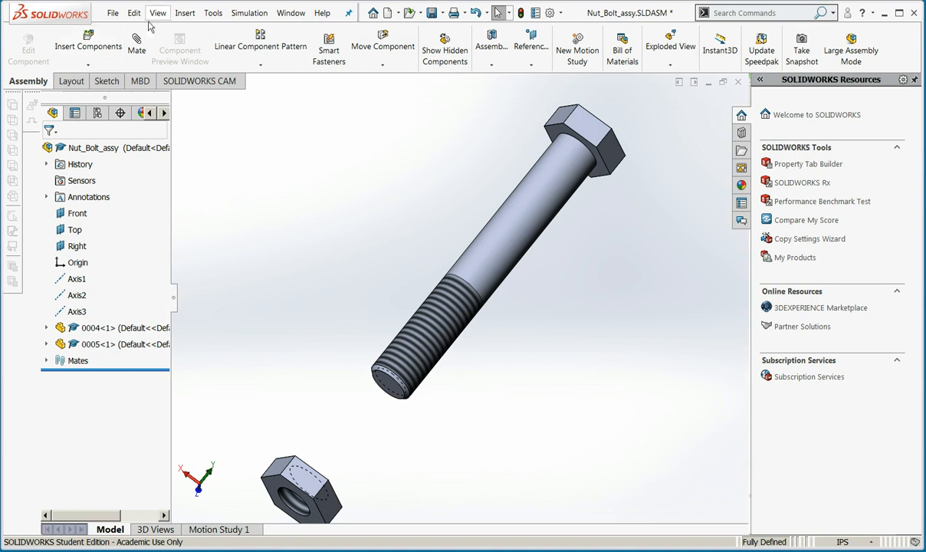
- Add an explode line sketch with a line about 1.25 in long from the nut's hole centre to the centre of the bolt's threaded end
left_click(182, 15)
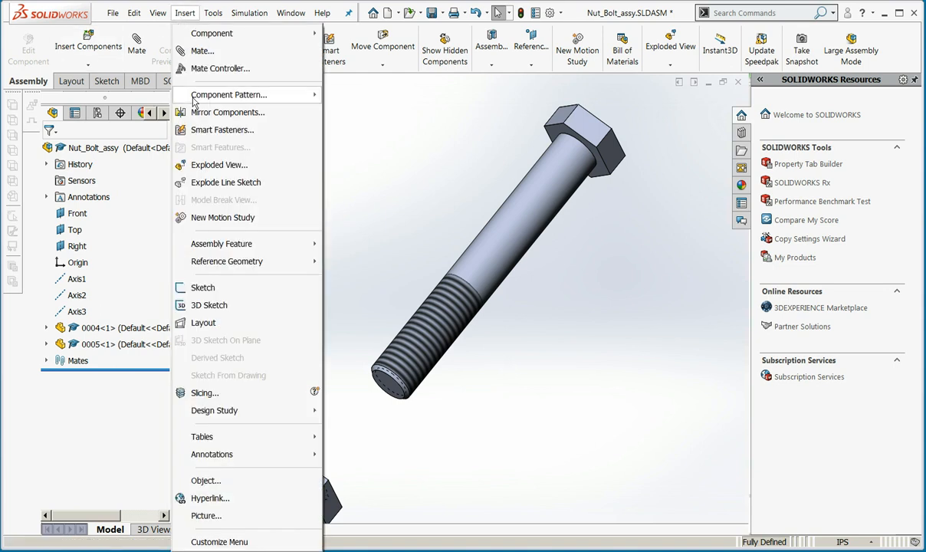
left_click(239, 182)
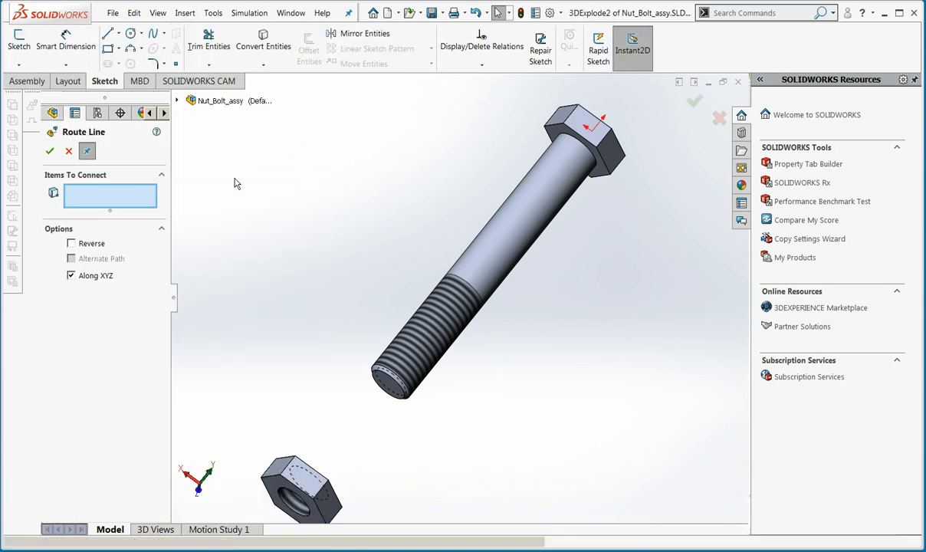
left_click(109, 35)
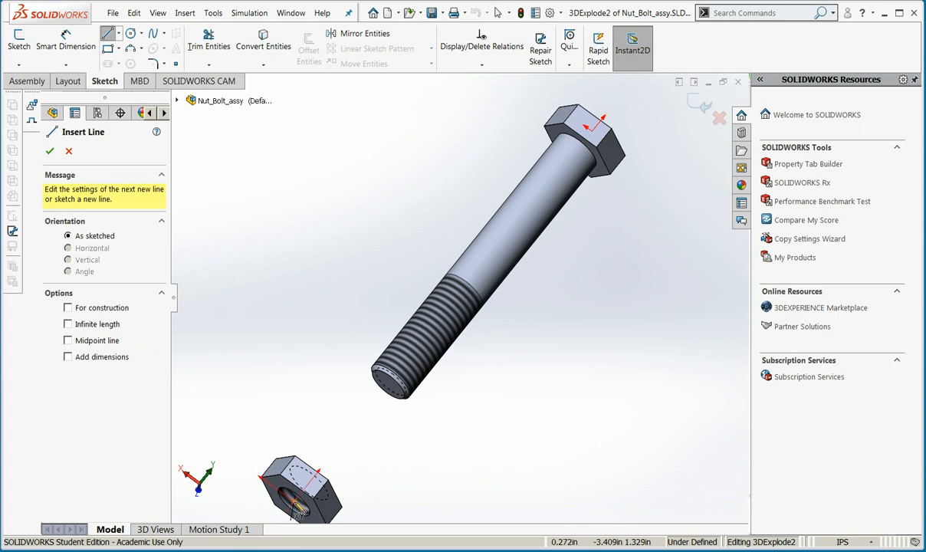
left_click(298, 504)
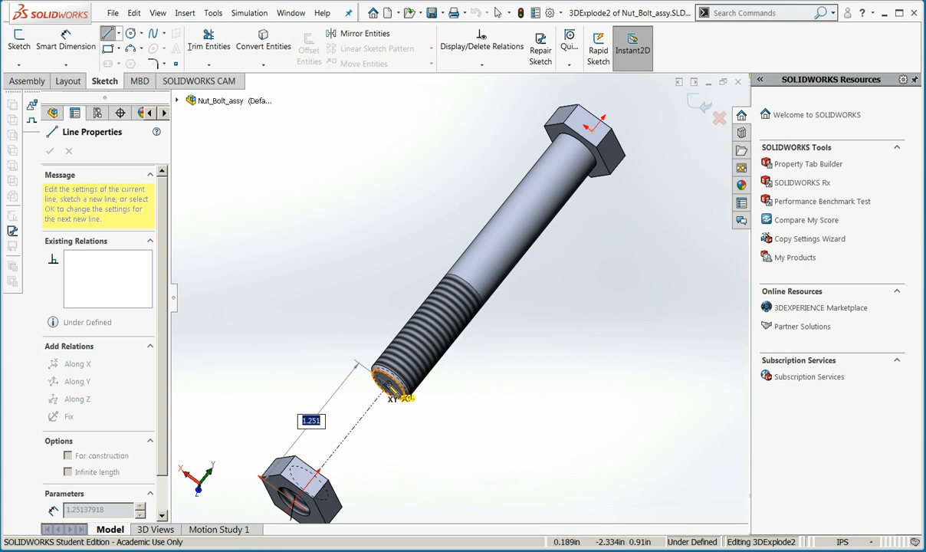
left_click(388, 380)
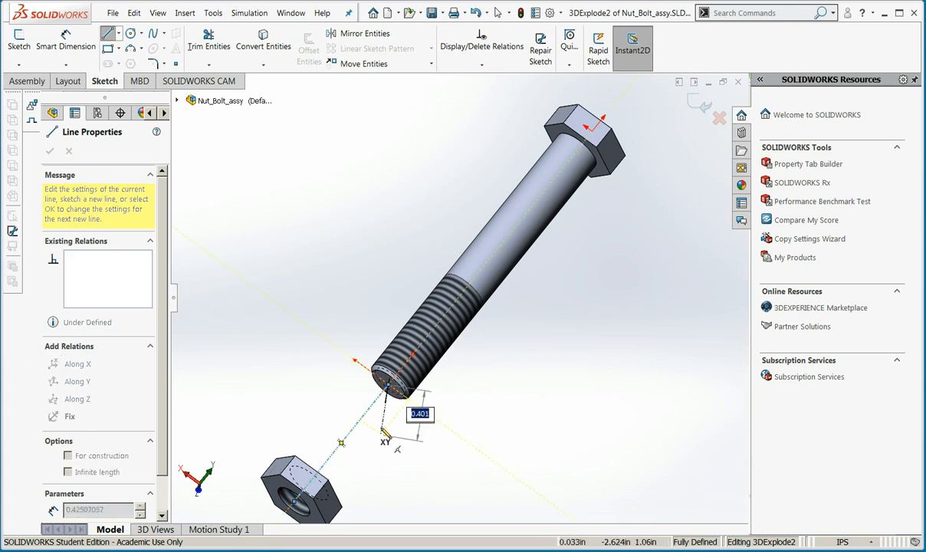
key("Escape")
key("Escape")
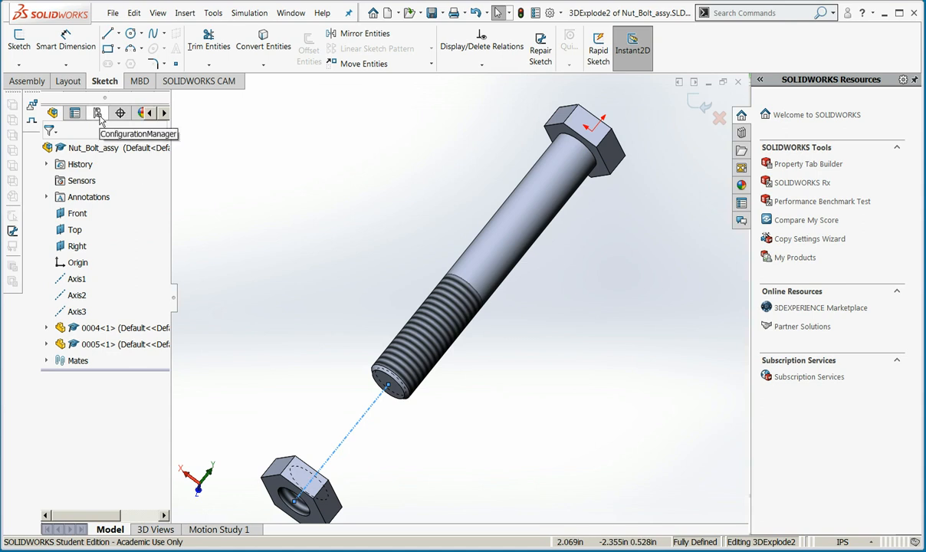
- Collapse the Default configuration's exploded view, leaving the explode line sketch, and explode it again
left_click(99, 117)
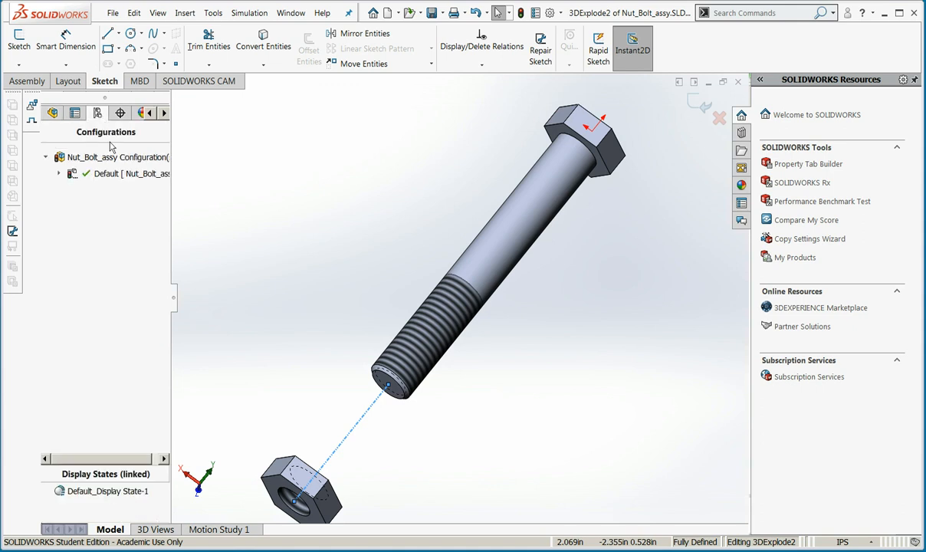
left_click(59, 173)
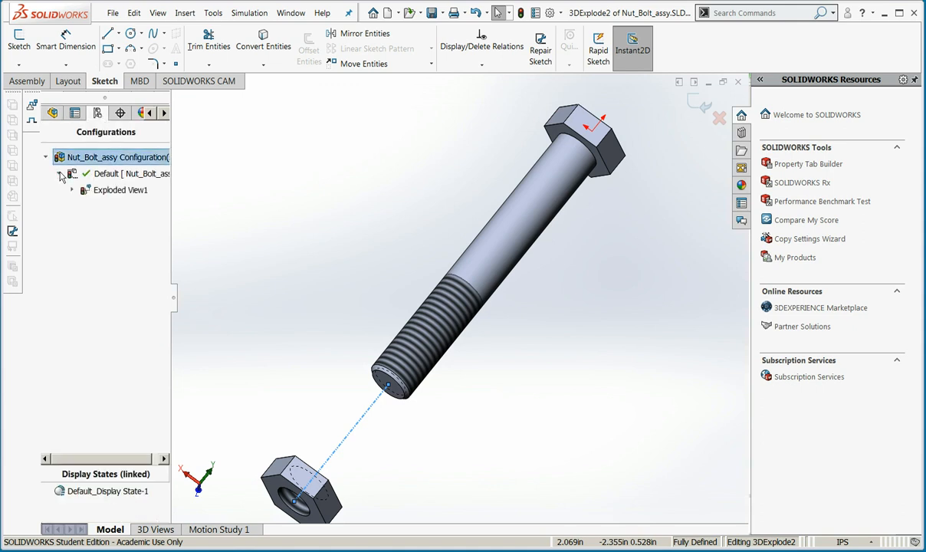
right_click(133, 193)
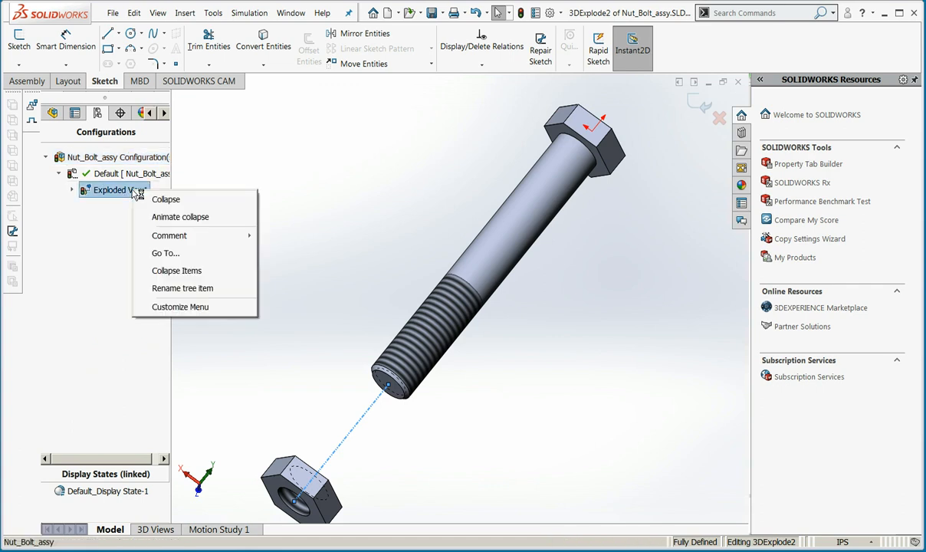
left_click(154, 201)
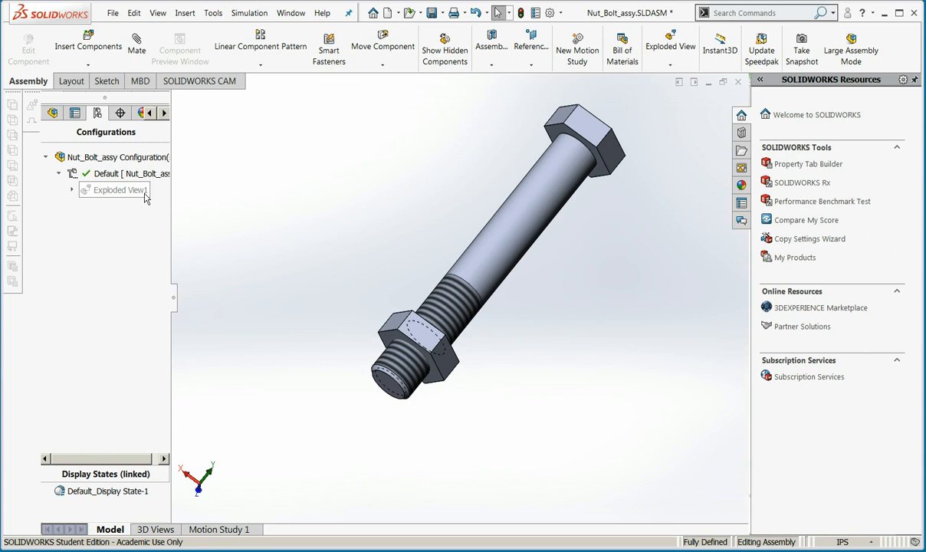
right_click(145, 197)
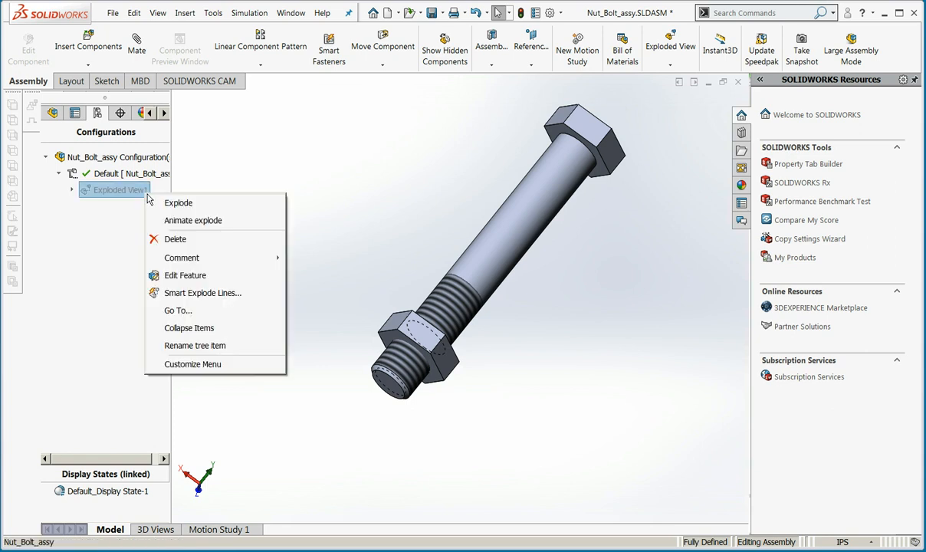
left_click(196, 206)
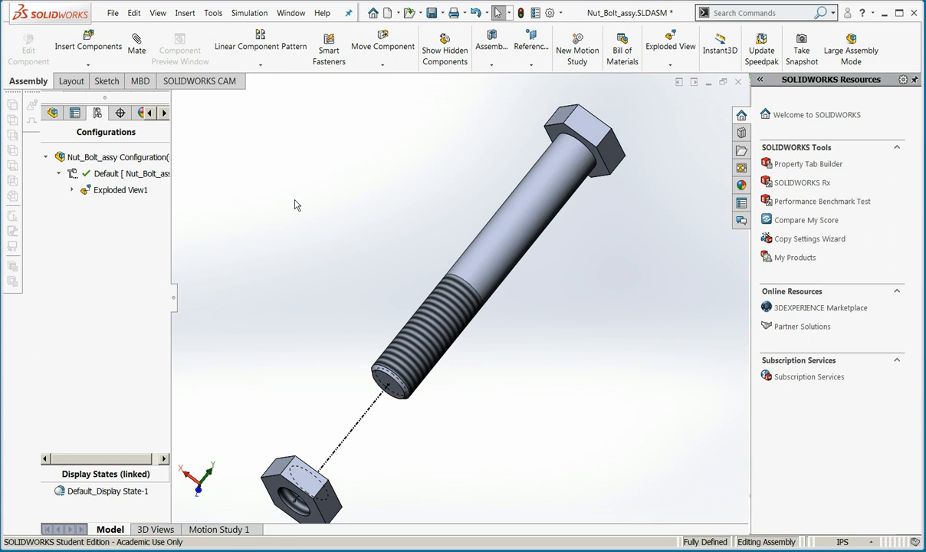
- Store the current orientation as a named view called EXPLODED_ISOMETRIC and save the assembly
left_click(158, 13)
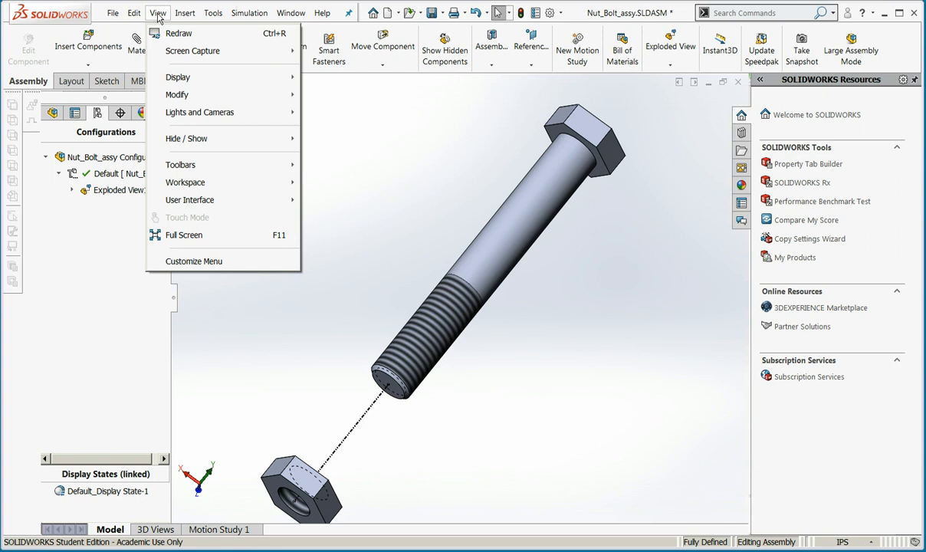
mouse_move(182, 97)
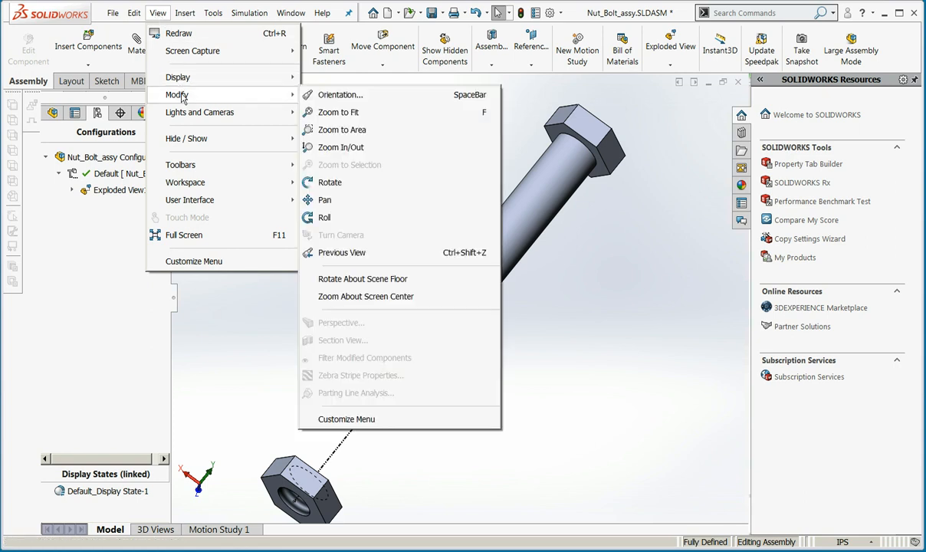
left_click(335, 95)
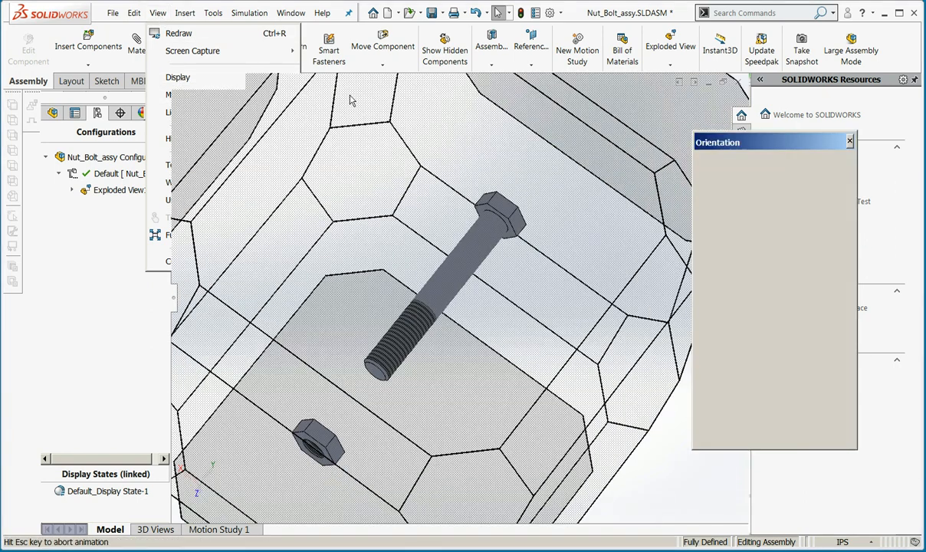
mouse_move(729, 240)
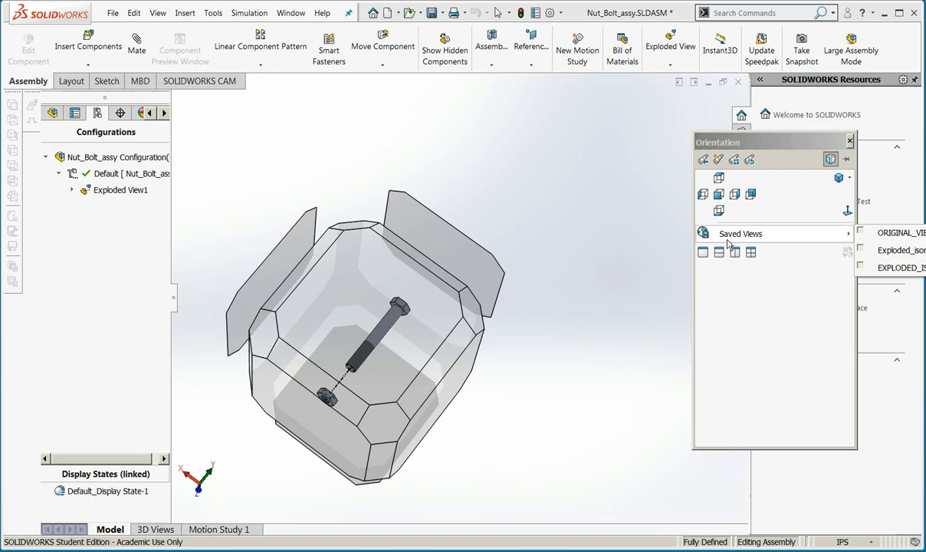
left_click(718, 161)
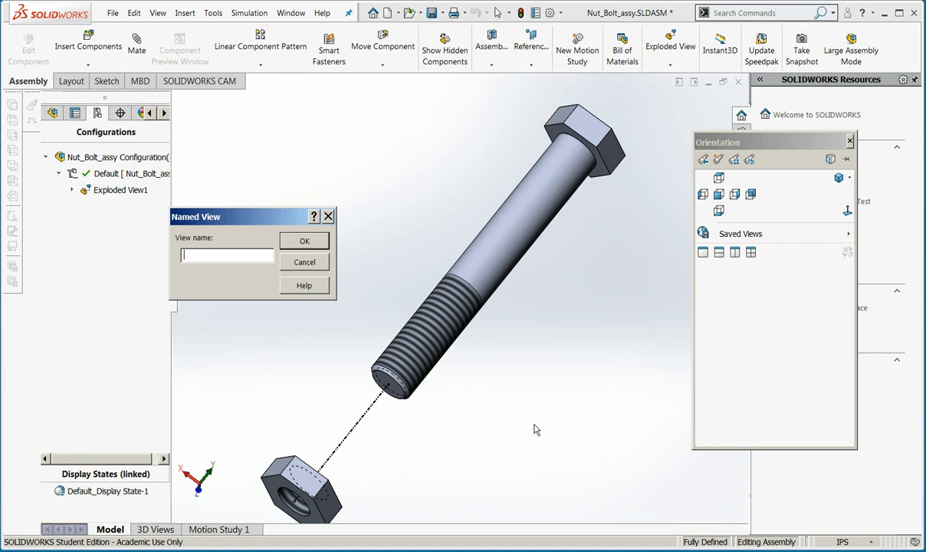
type("EXPLODED_ISOMETRIC")
left_click(304, 240)
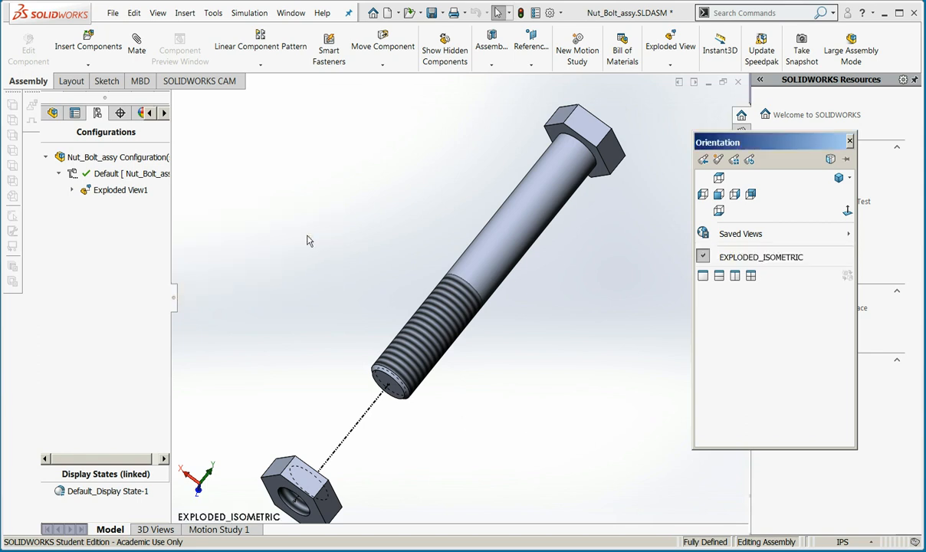
left_click(849, 143)
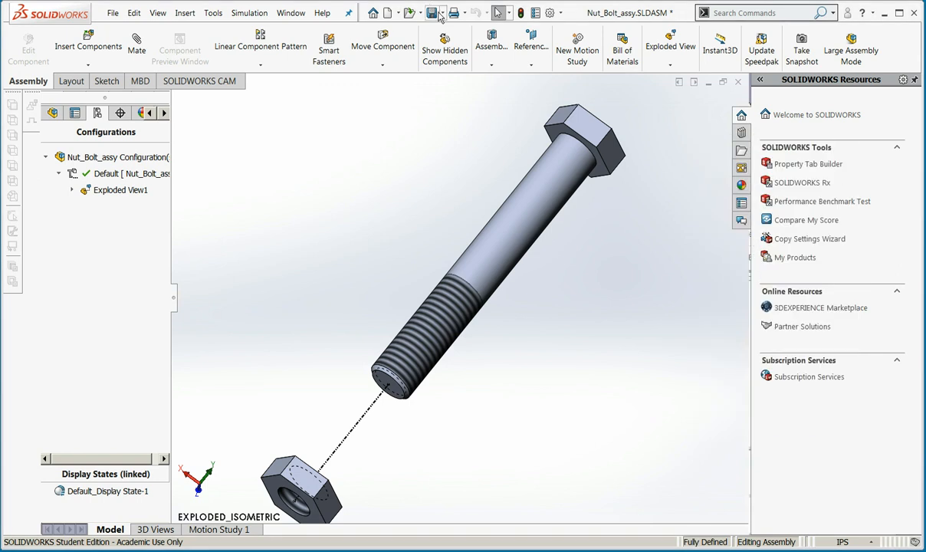
left_click(430, 13)
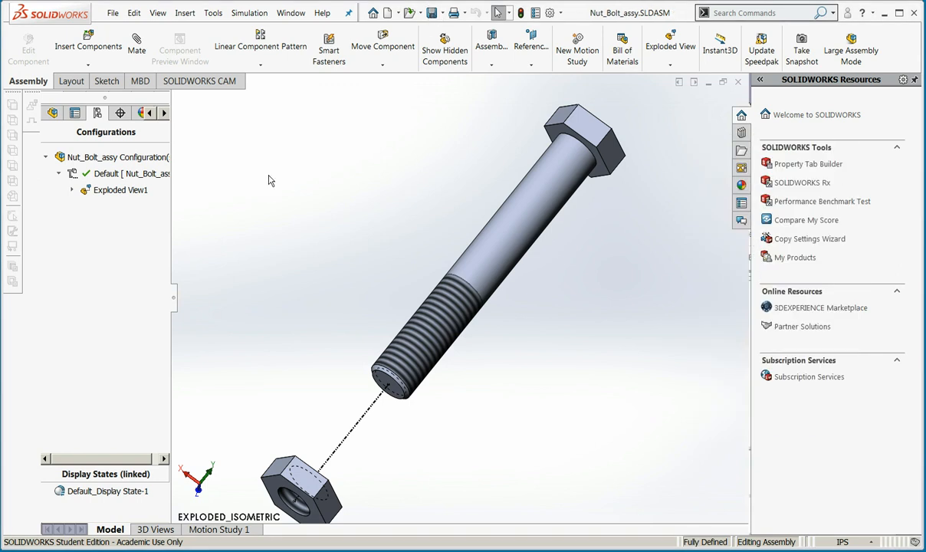
- Collapse the exploded view and save the assembly in its collapsed state
right_click(95, 193)
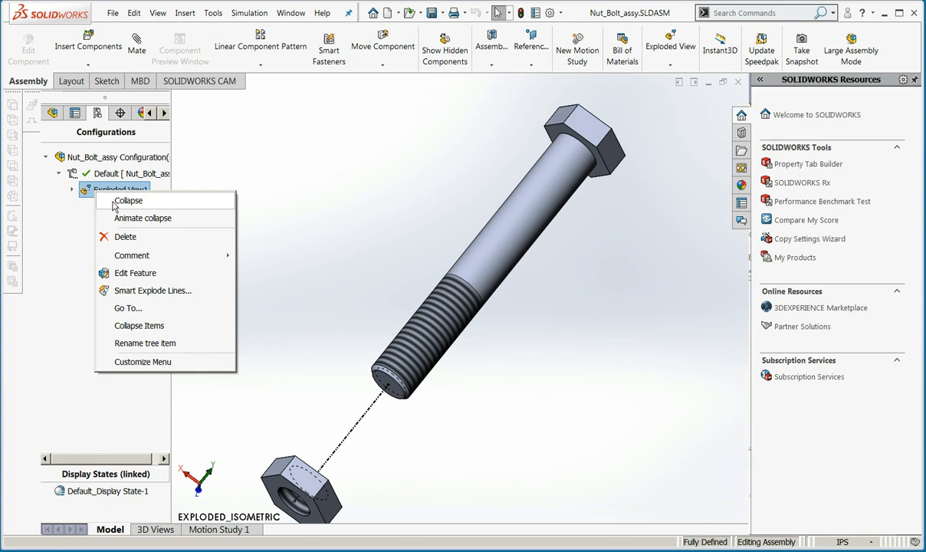
left_click(95, 198)
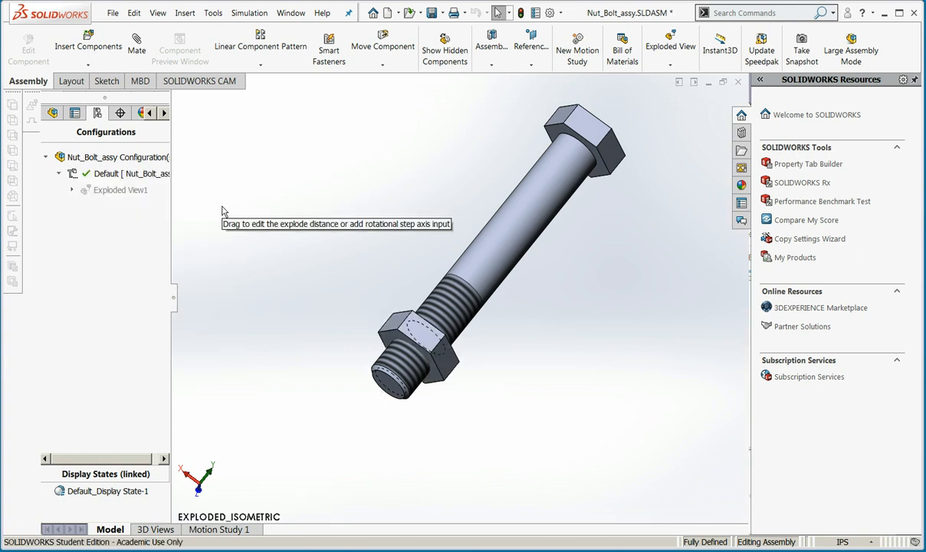
left_click(430, 14)
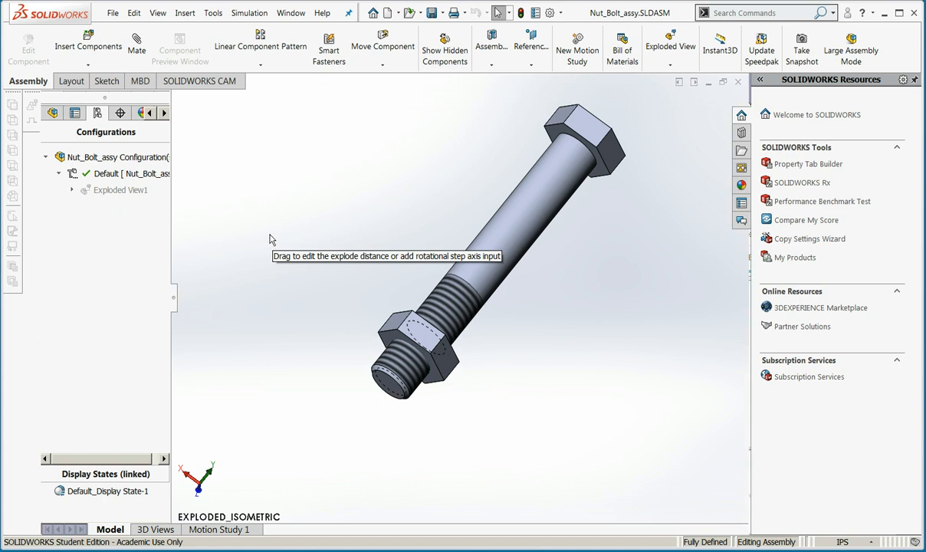
- Make a drawing from the nut and bolt assembly using the piece part drawing template
left_click(113, 14)
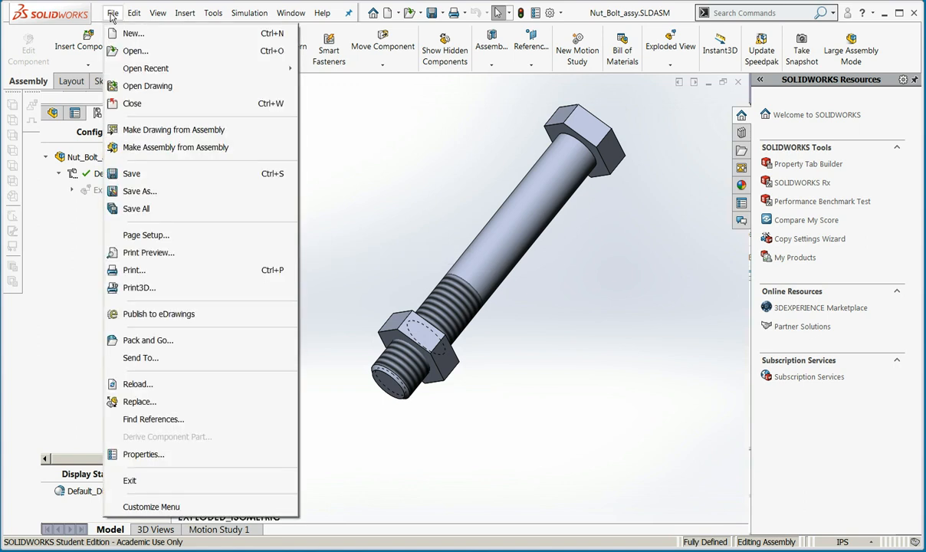
left_click(146, 130)
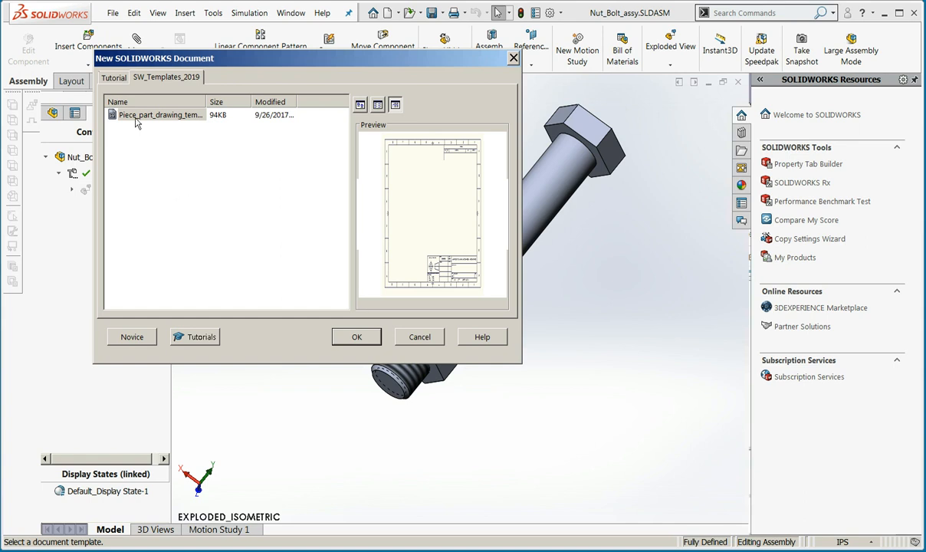
left_click(193, 121)
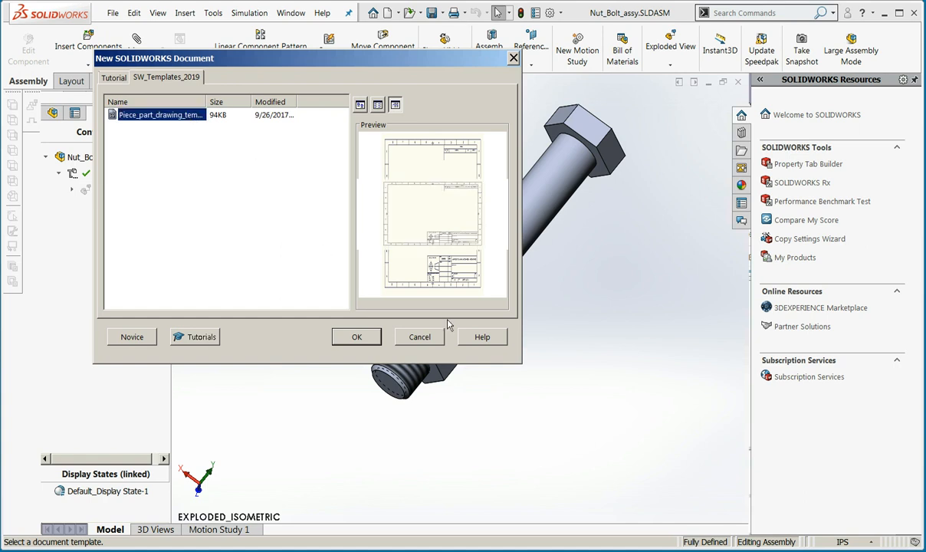
left_click(356, 339)
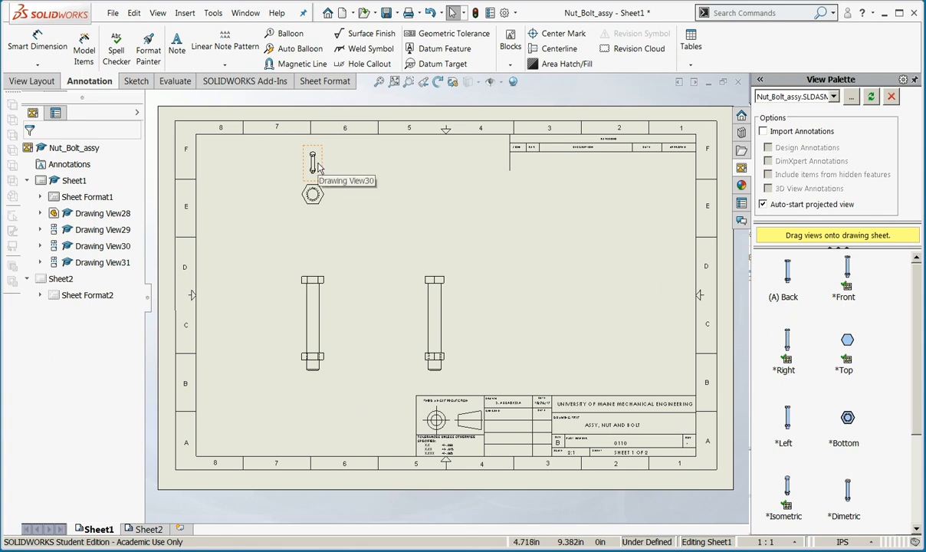
- Delete the isometric and side views from Sheet1 and move the top view closer to the front view
left_click(318, 167)
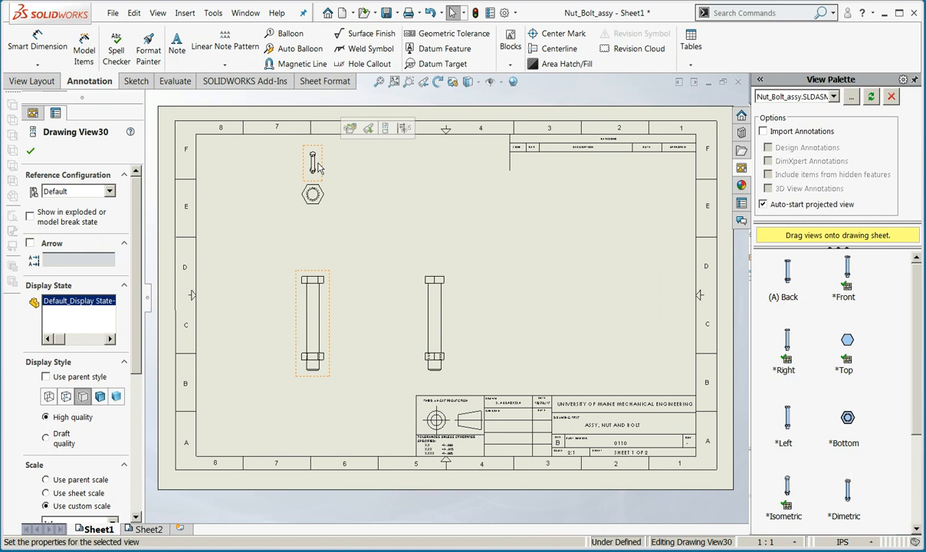
key("Delete")
left_click(565, 249)
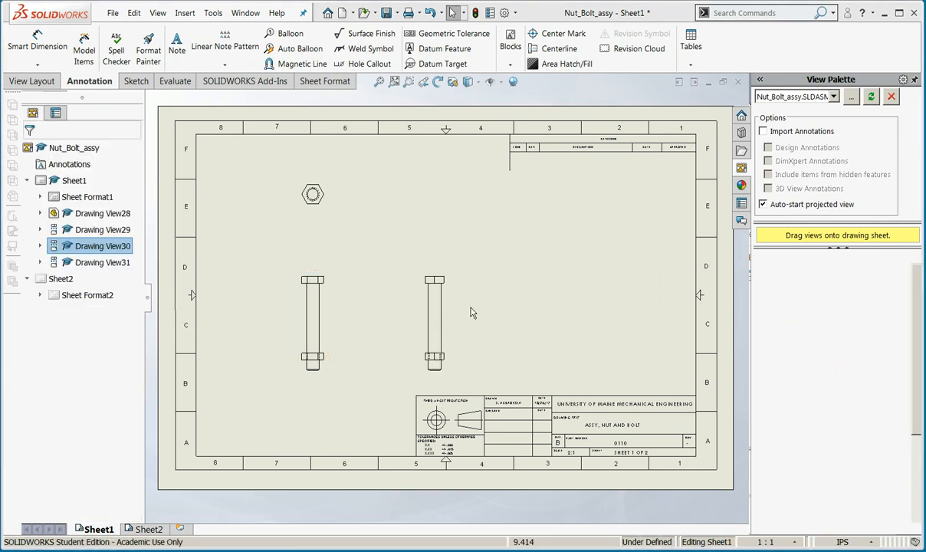
left_click(447, 340)
key("Delete")
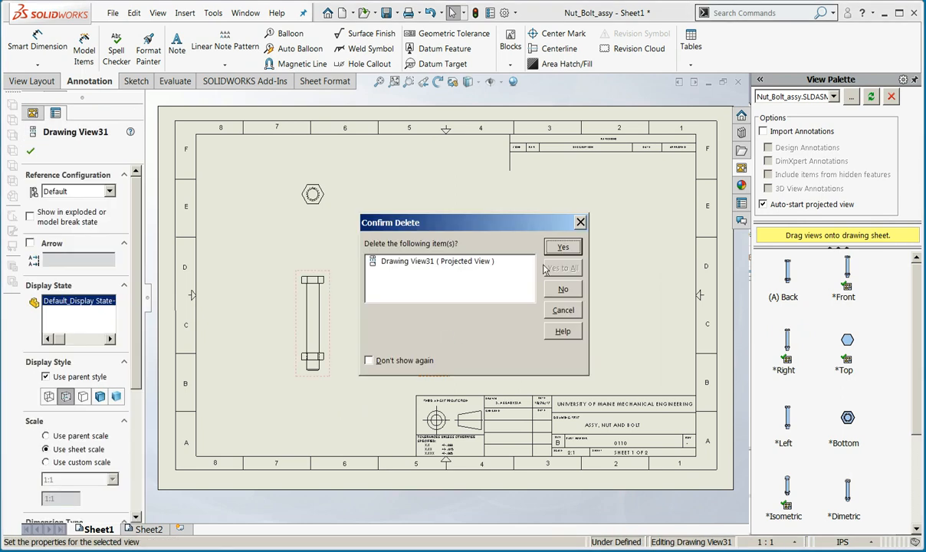
left_click(560, 246)
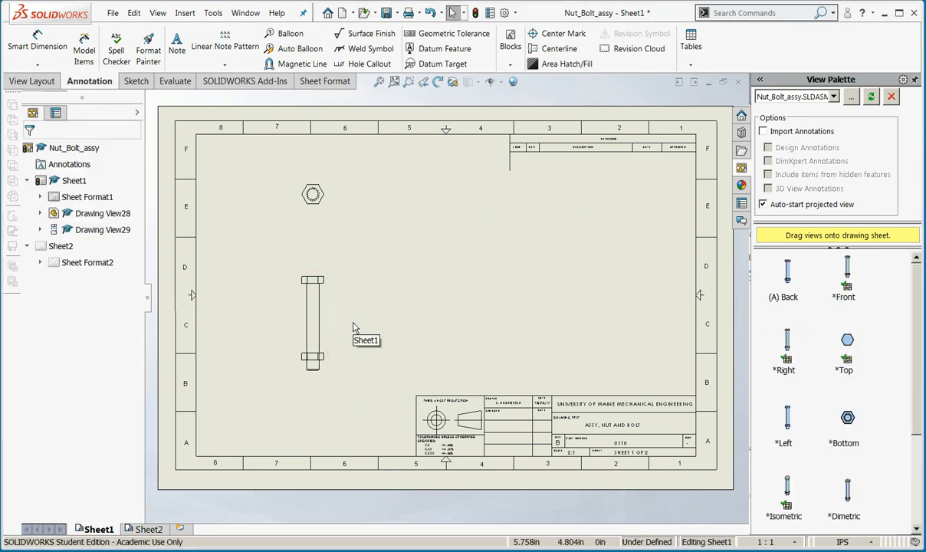
left_click_drag(313, 217, 319, 256)
left_click(395, 284)
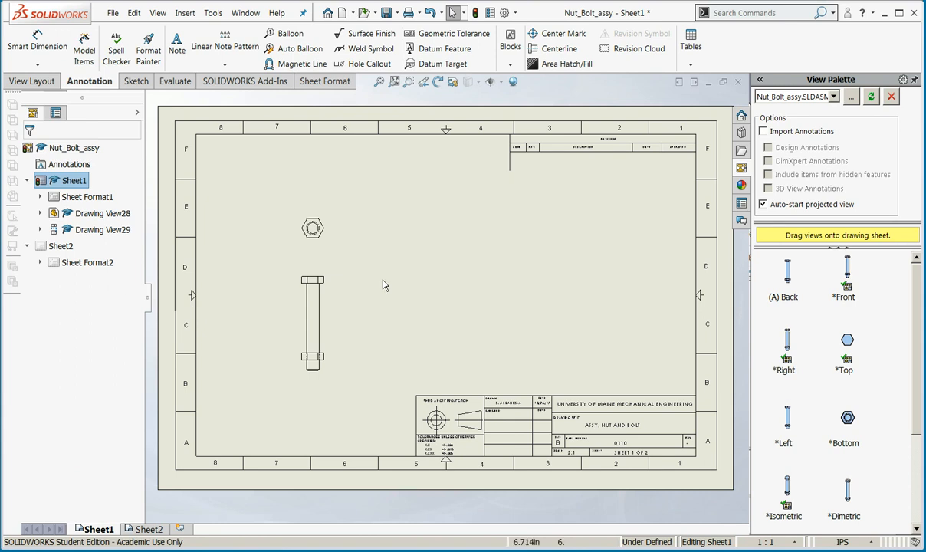
- Dimension the distance from the underside of the bolt head to the nut's near face, placed left of the front view
scroll(349, 311, "down", 4)
scroll(355, 328, "down", 1)
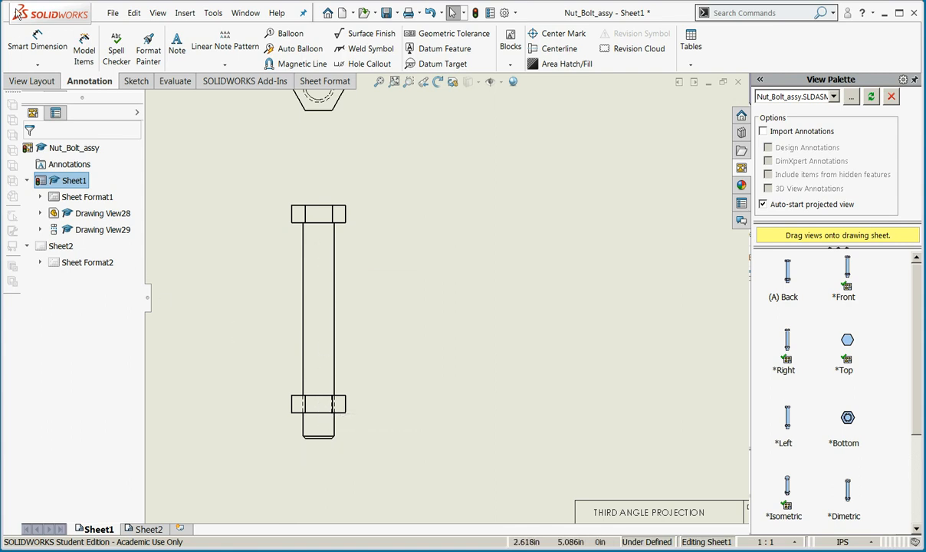
left_click(28, 43)
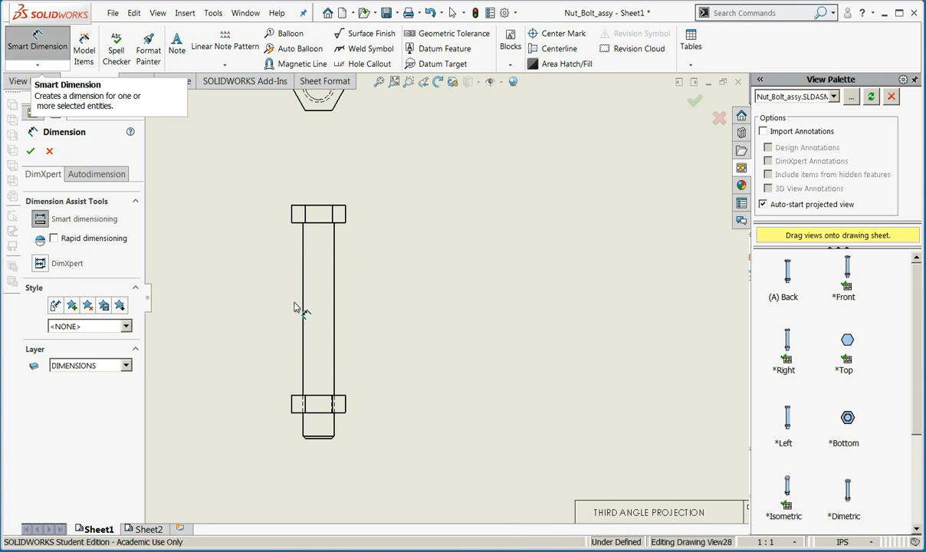
left_click(296, 397)
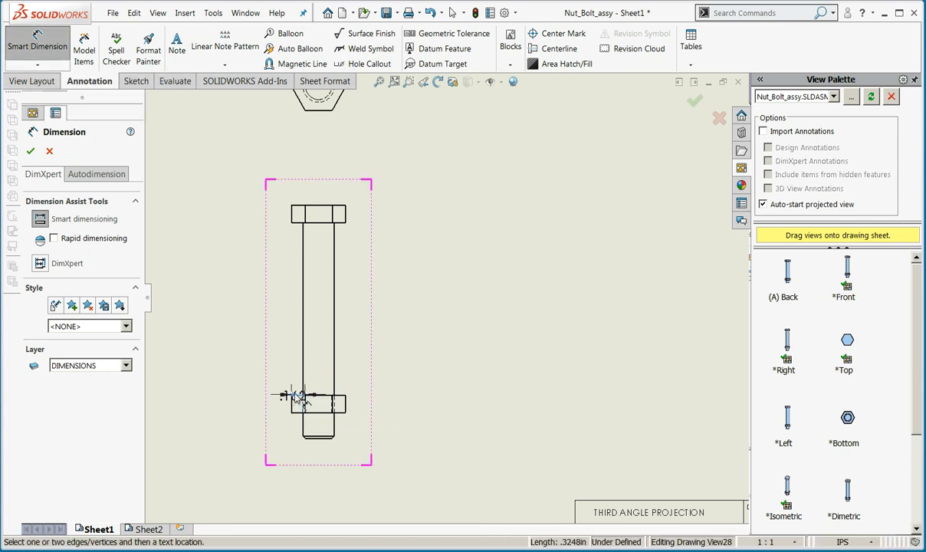
left_click(305, 222)
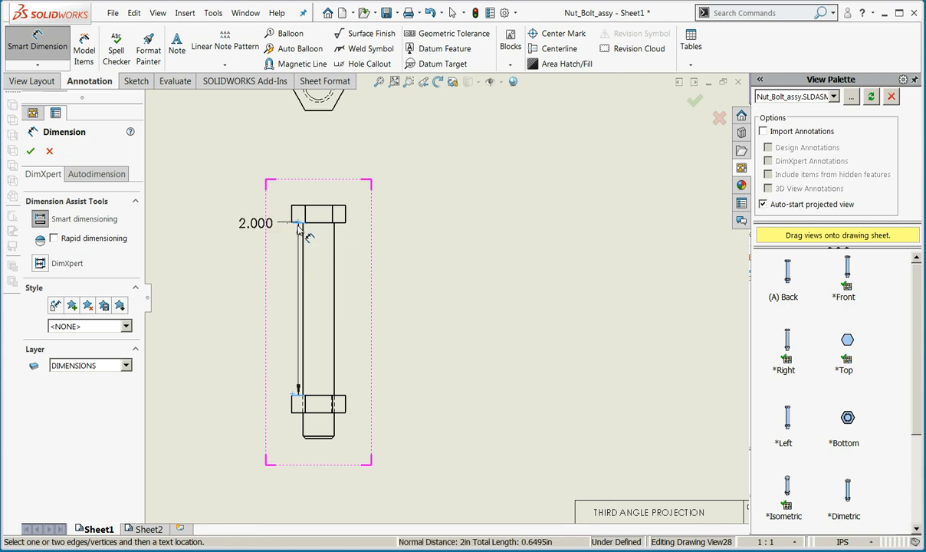
left_click(267, 308)
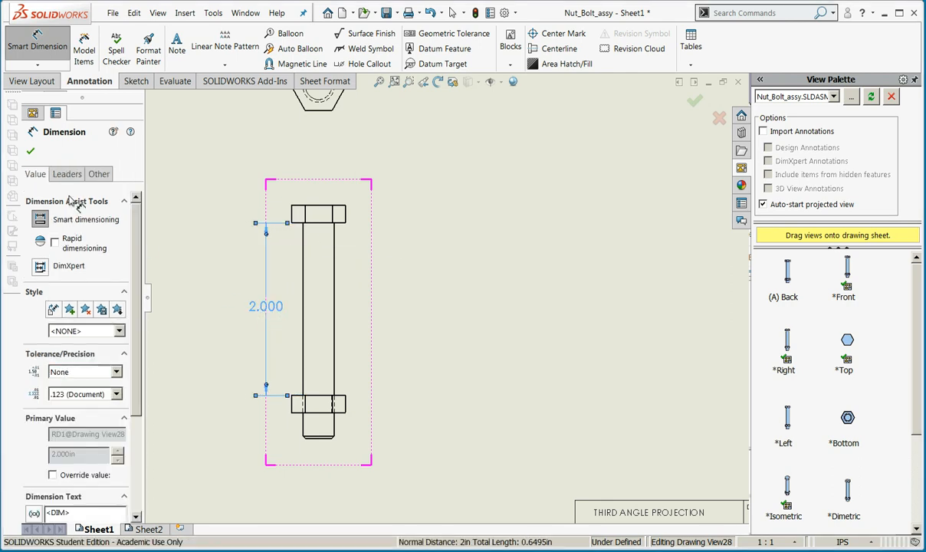
left_click(31, 152)
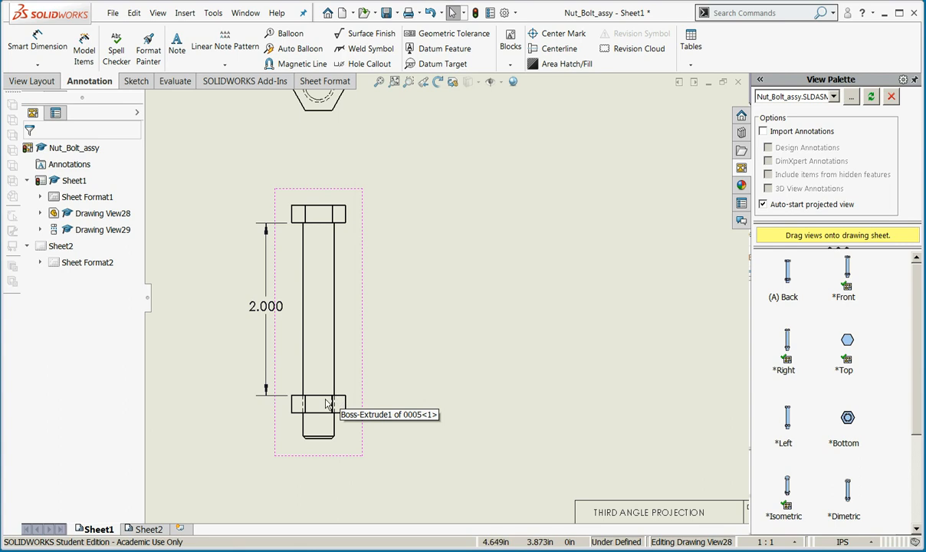
- Dimension the overall length from the top of the bolt head to the threaded end, placed right of the front view
key("f")
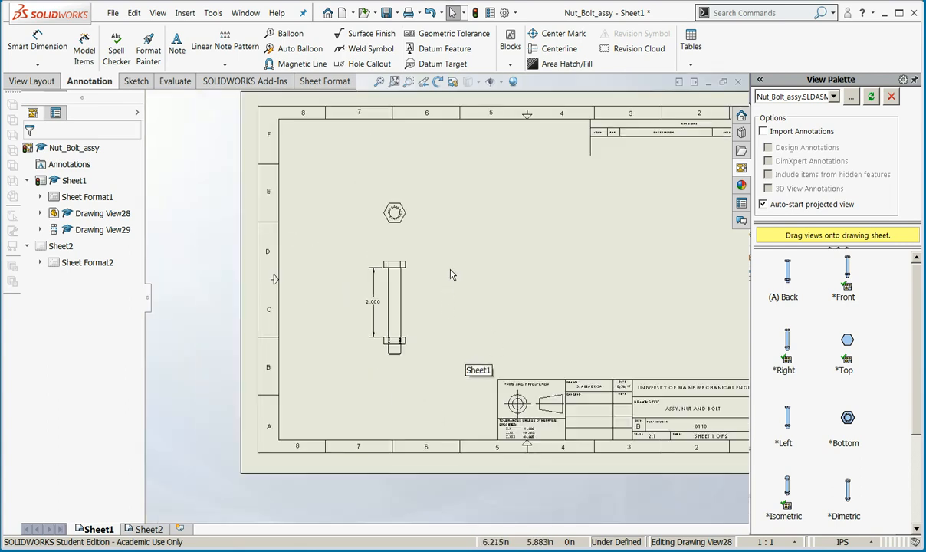
scroll(450, 288, "down", 4)
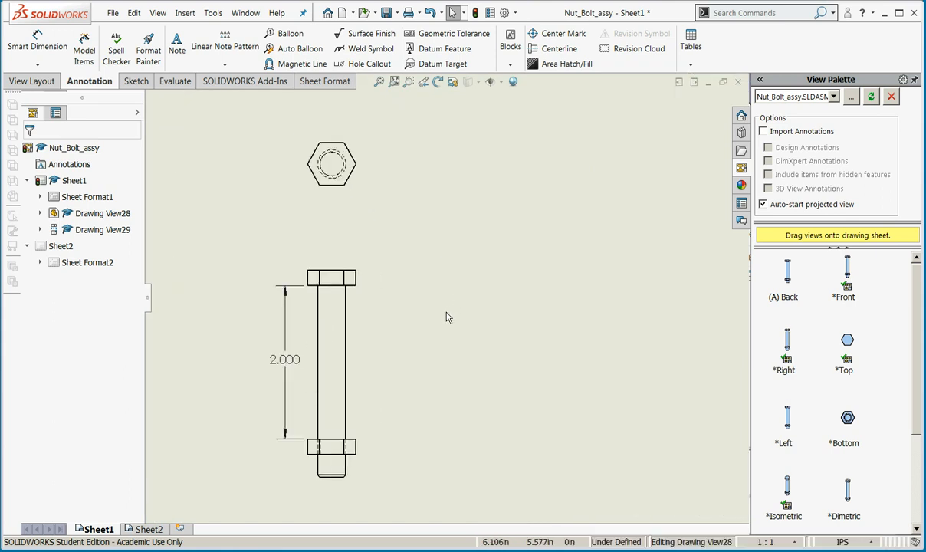
left_click(27, 50)
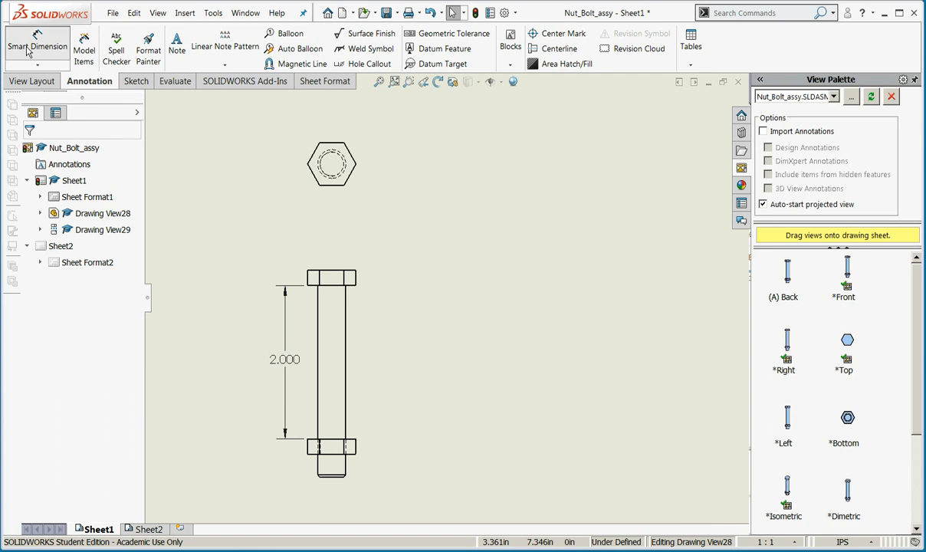
left_click(355, 272)
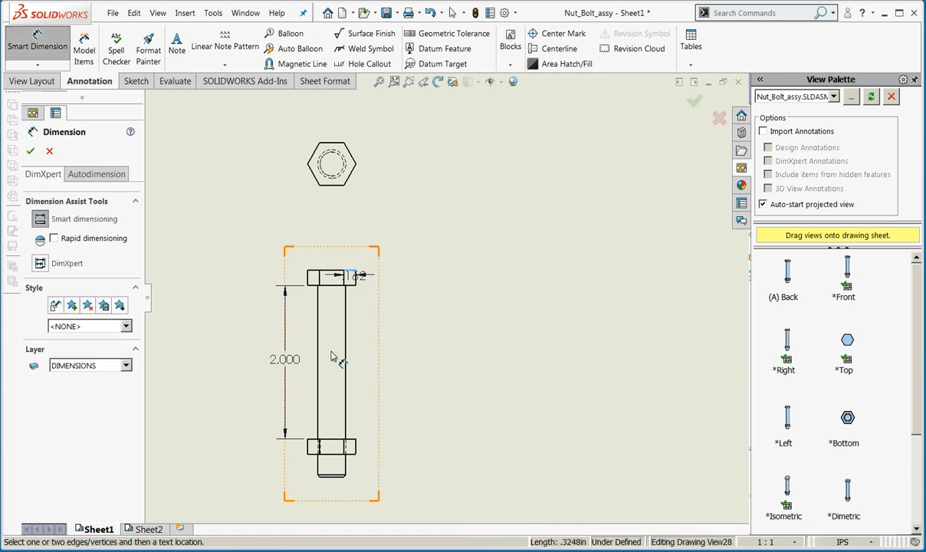
left_click(336, 477)
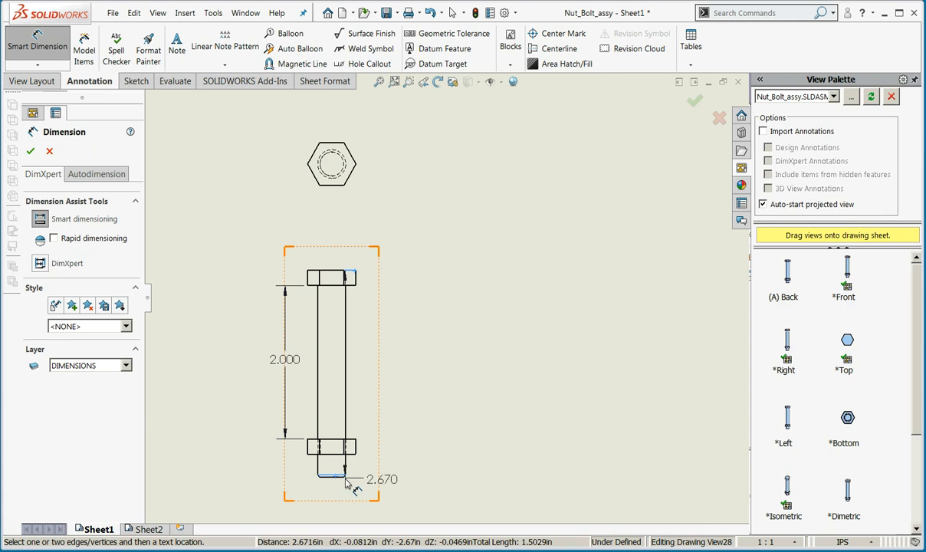
key("Escape")
scroll(374, 431, "down", 5)
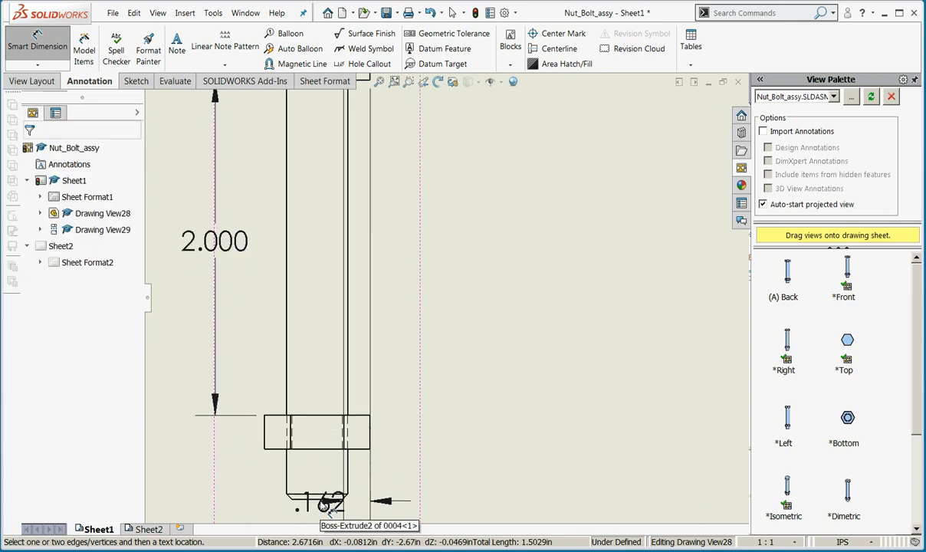
left_click(325, 496)
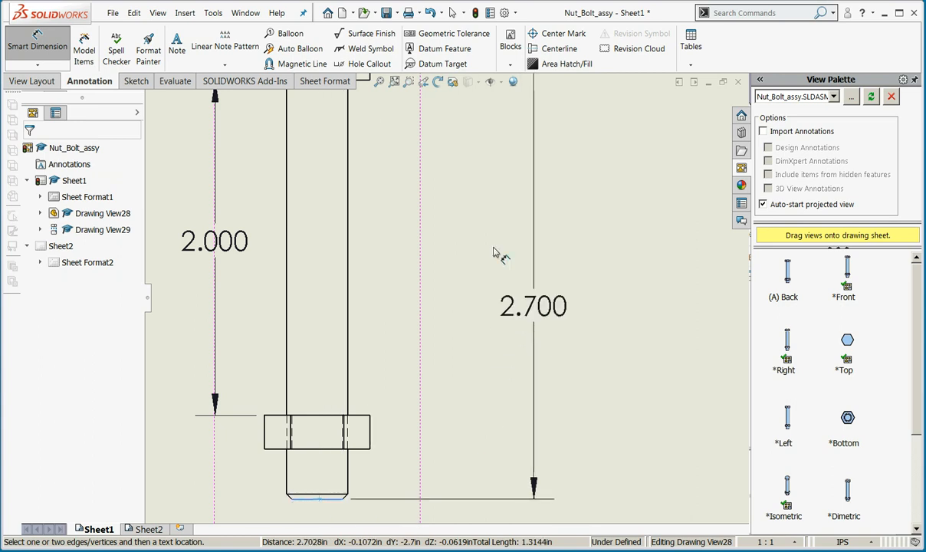
left_click(464, 219)
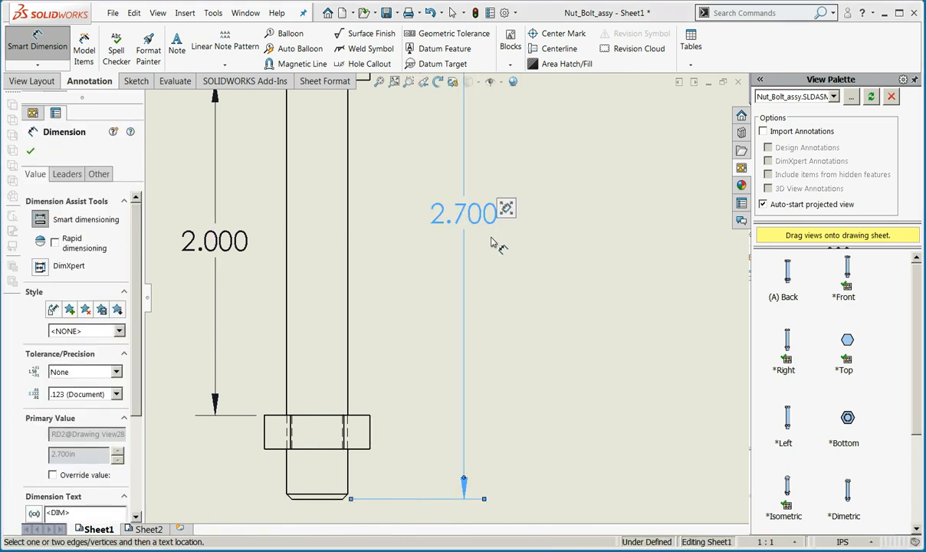
- Enclose the overall length dimension in parentheses and move it closer to the bolt
scroll(495, 244, "up", 3)
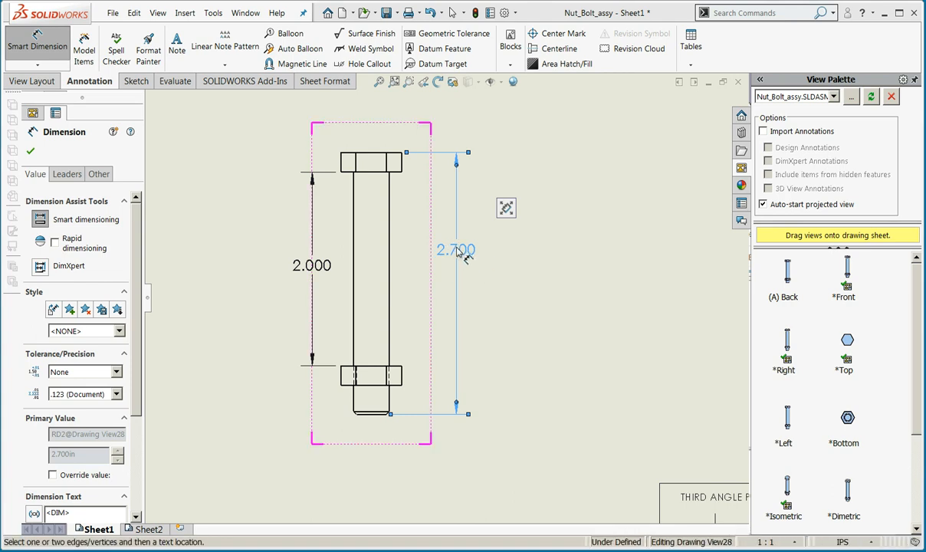
scroll(115, 383, "down", 3)
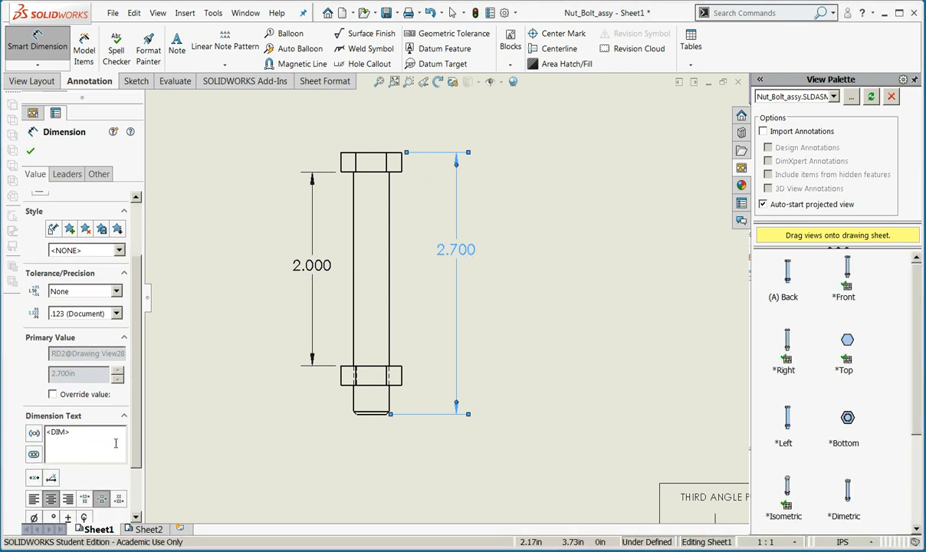
left_click(34, 434)
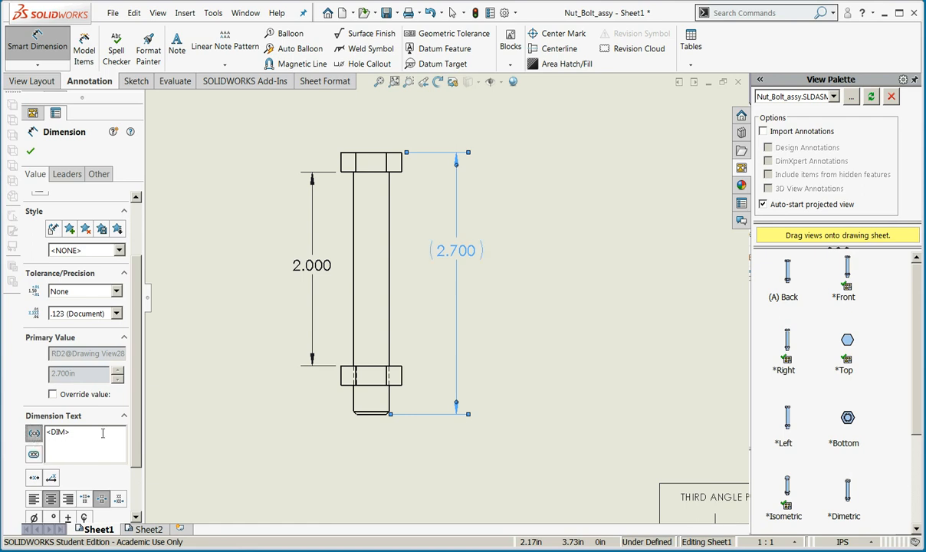
left_click(528, 405)
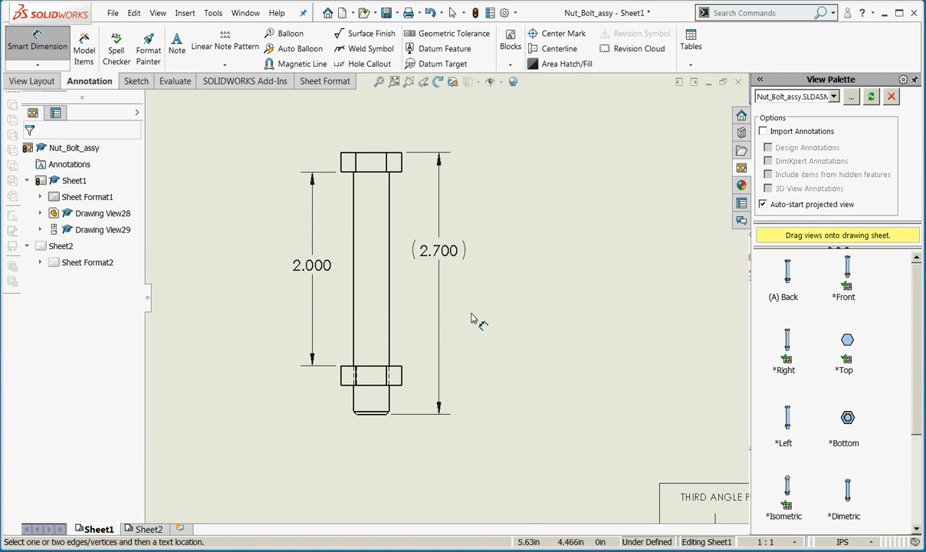
- Dimension the hexagon's width across flats beside the top view and enclose the dimension in parentheses
scroll(473, 321, "up", 4)
scroll(433, 144, "down", 3)
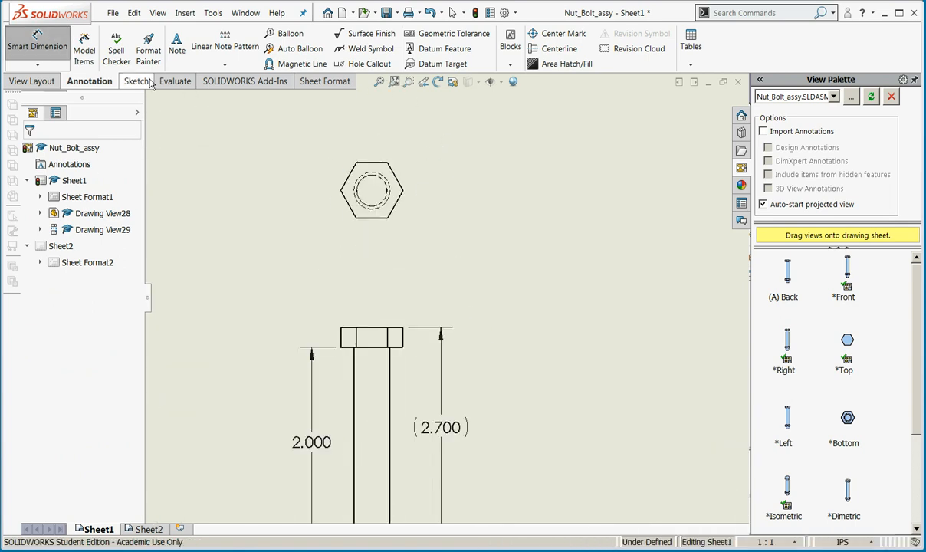
left_click(381, 205)
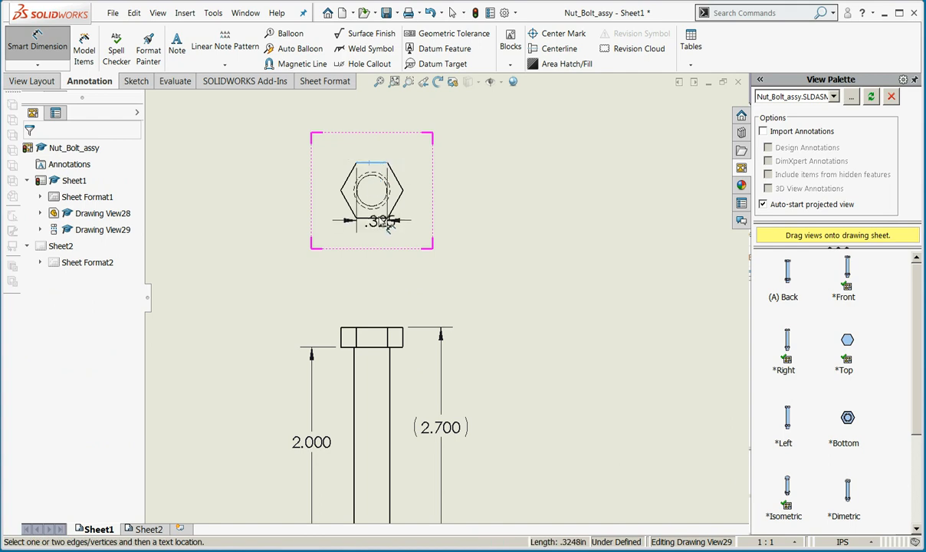
left_click(379, 218)
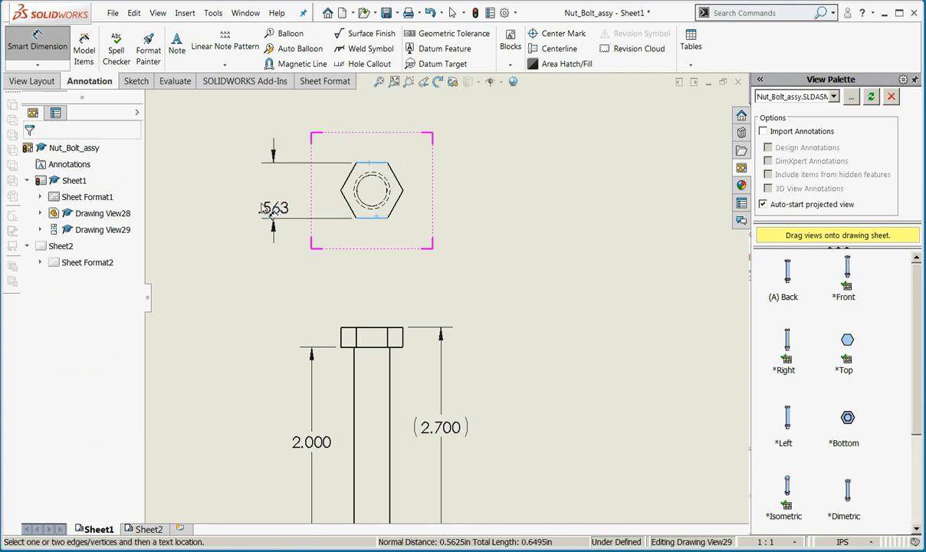
left_click(263, 195)
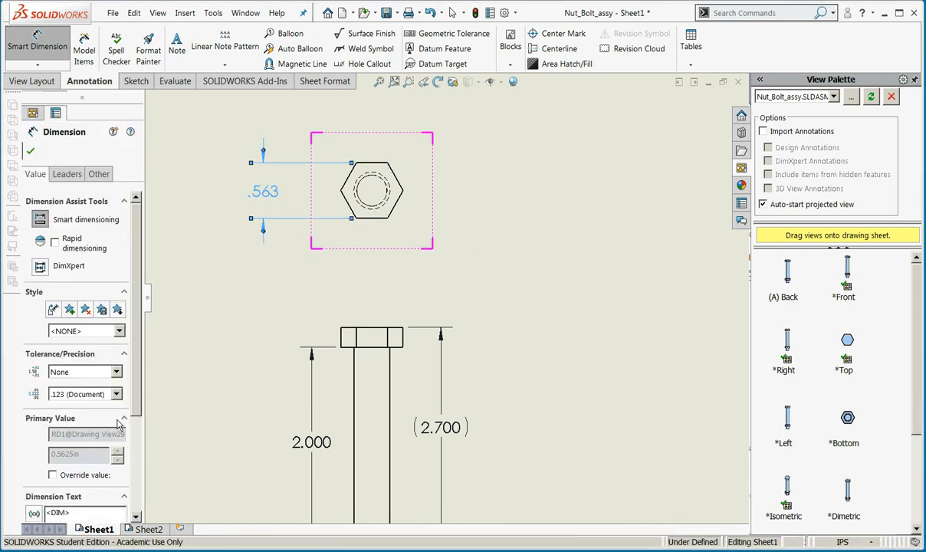
scroll(147, 476, "down", 3)
left_click(34, 393)
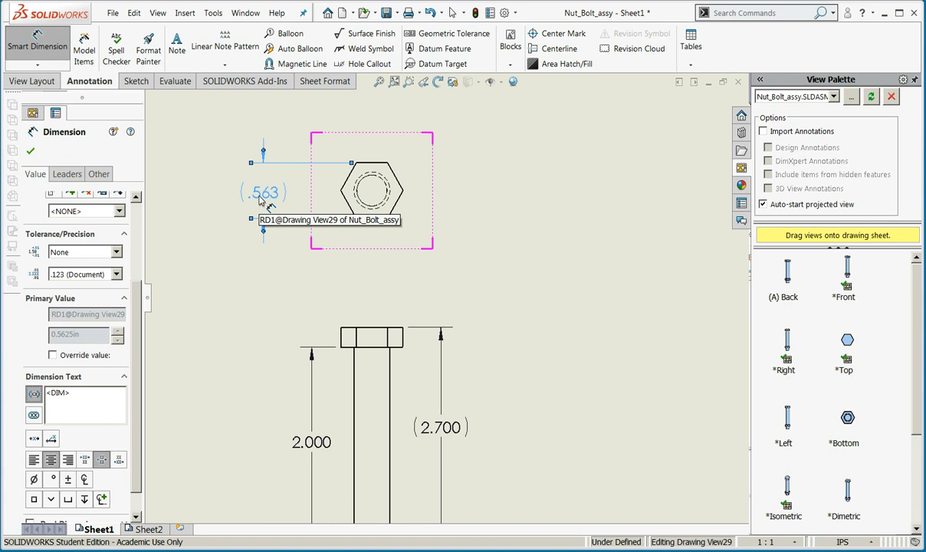
- Dimension the hexagon's width across corners above the top view and enclose the dimension in parentheses
left_click(341, 191)
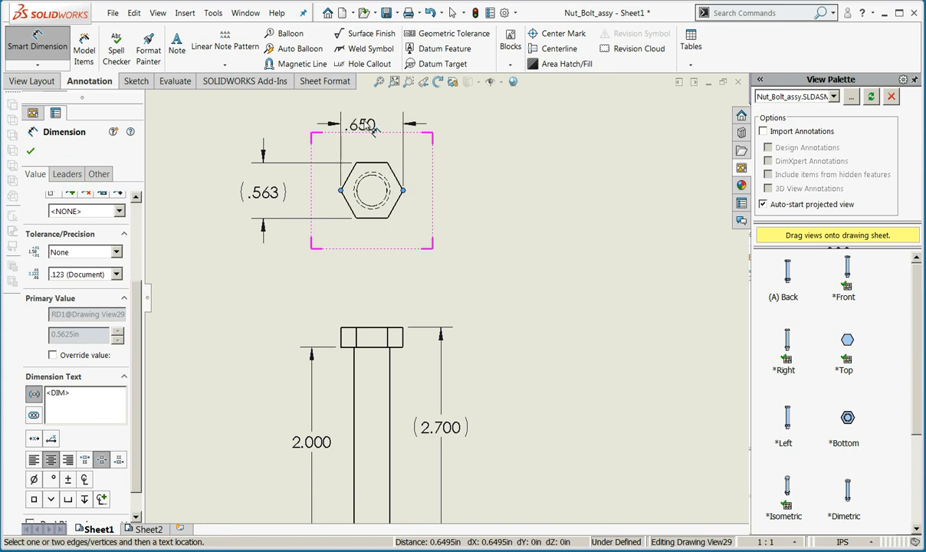
left_click(370, 125)
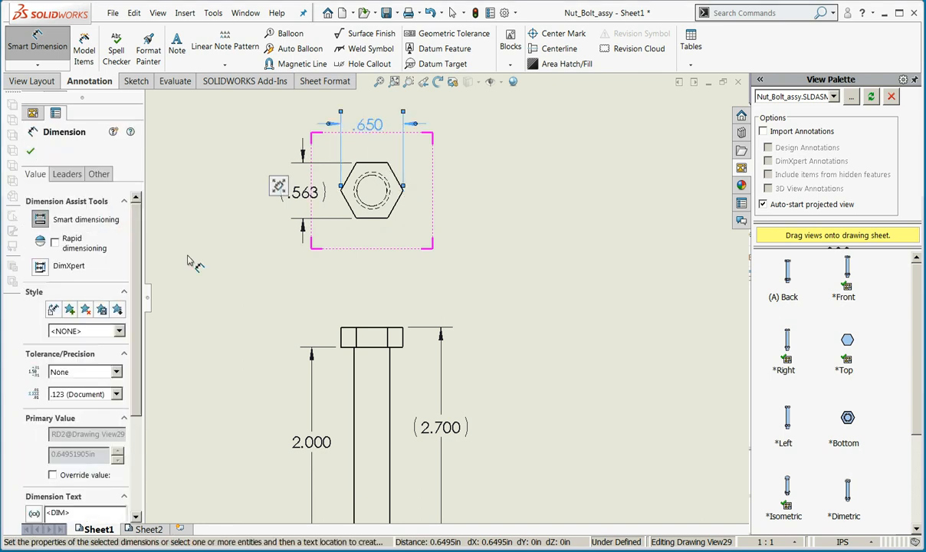
scroll(134, 375, "down", 3)
scroll(134, 375, "down", 2)
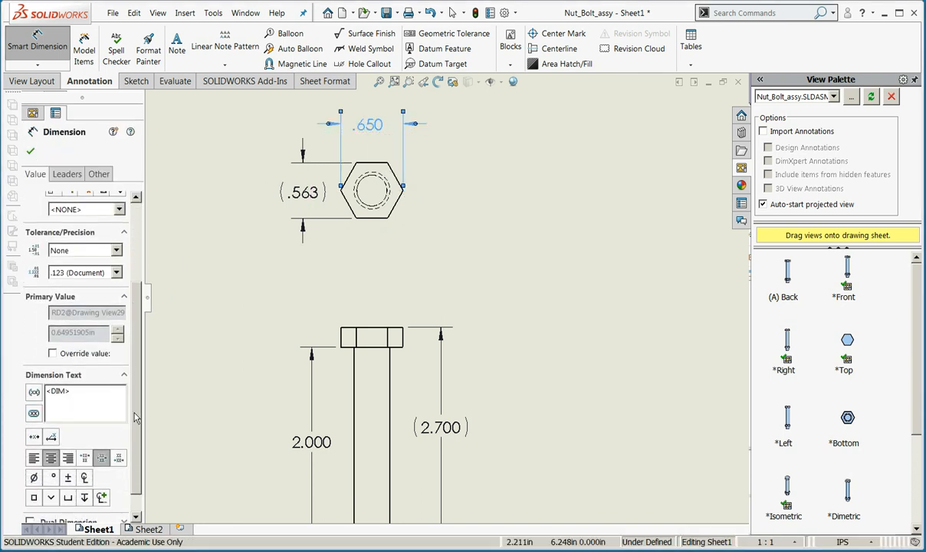
left_click(39, 395)
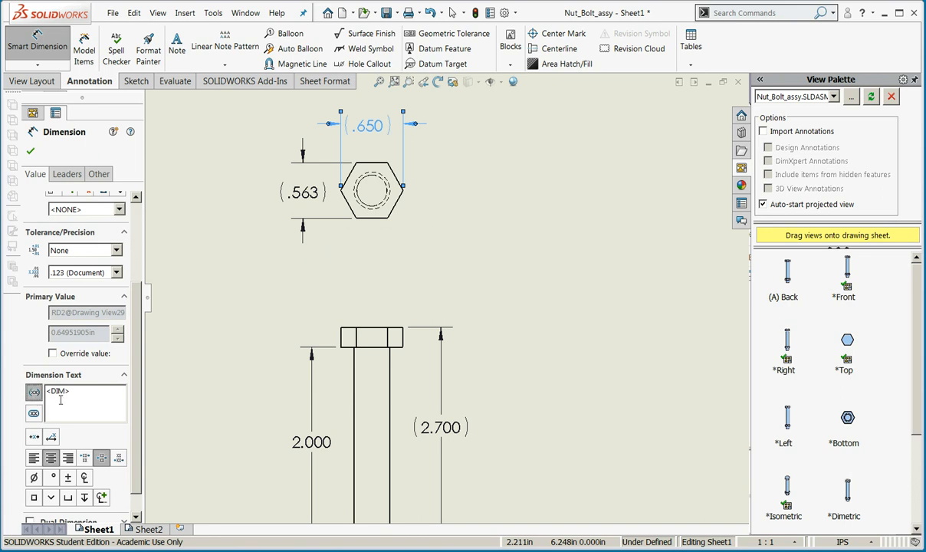
left_click(31, 151)
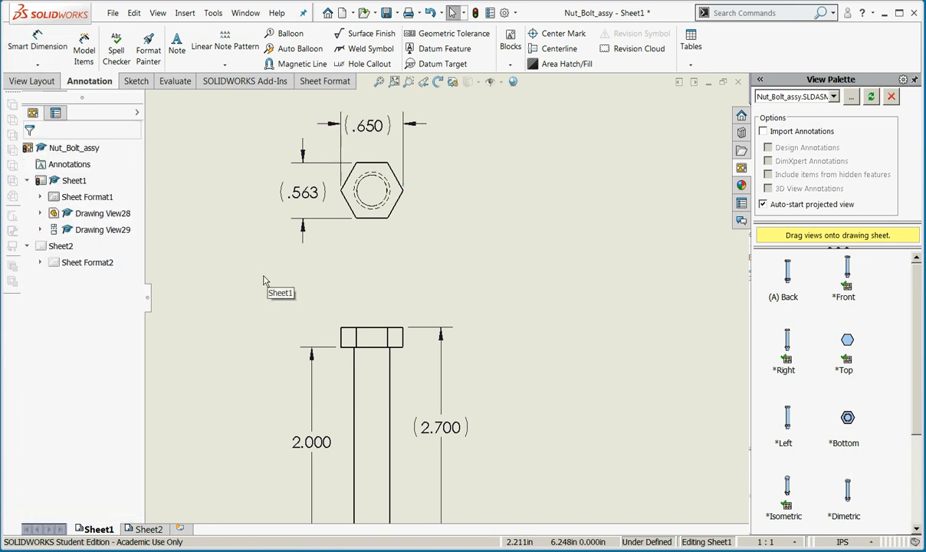
- Place a projected isometric view of the front view in the sheet's upper middle, displayed with hidden lines removed
key("f")
scroll(263, 276, "up", 3)
scroll(533, 336, "up", 3)
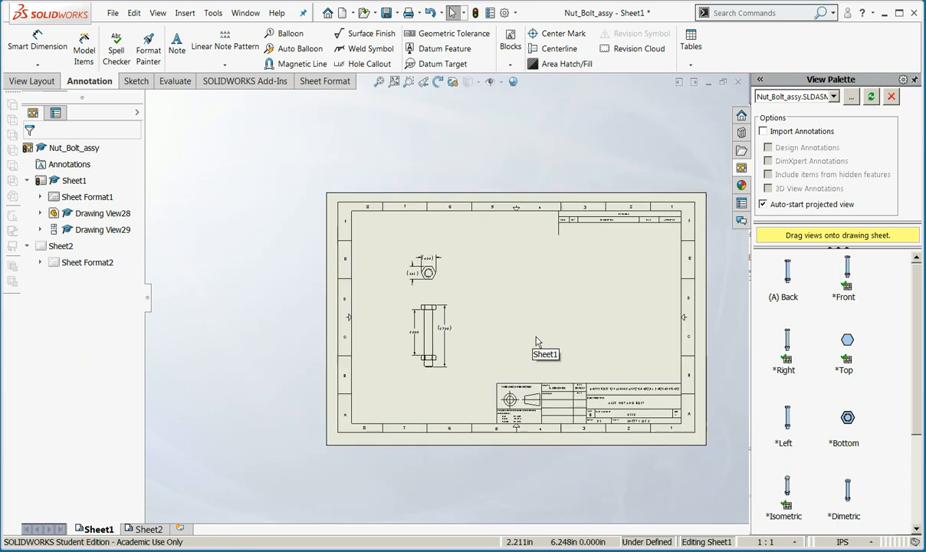
scroll(537, 290, "down", 2)
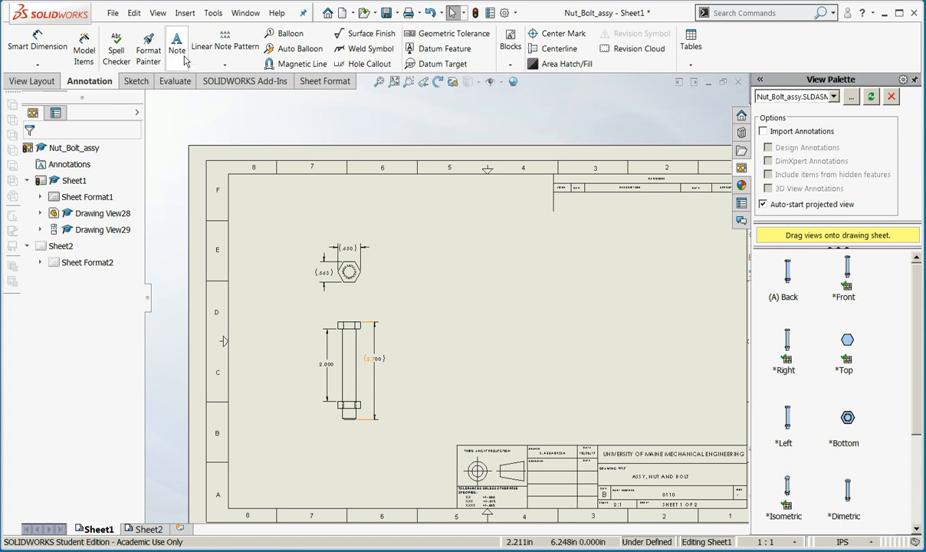
left_click(185, 13)
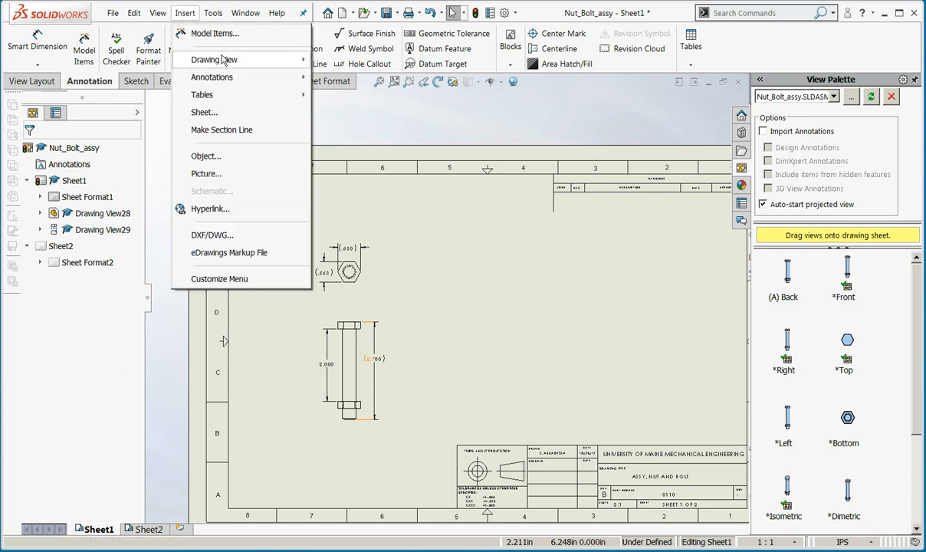
mouse_move(219, 61)
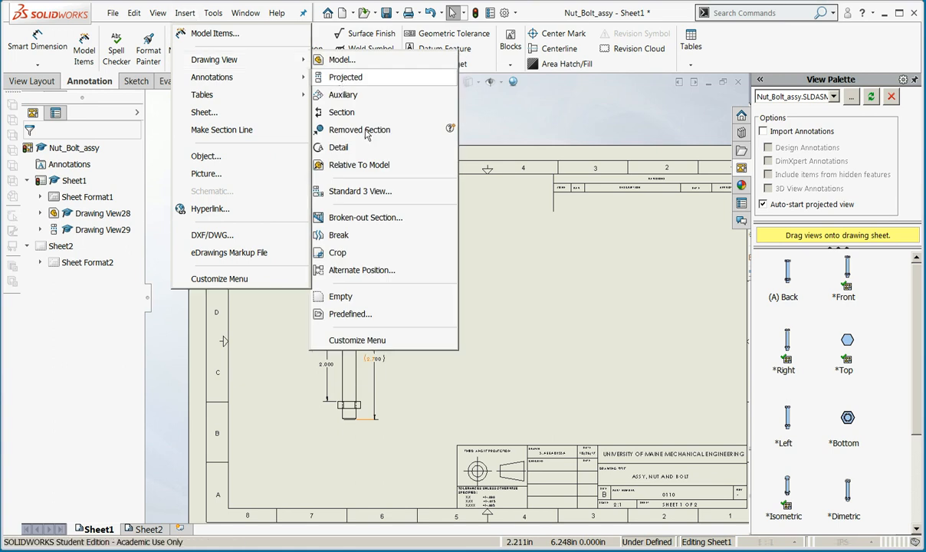
left_click(338, 78)
left_click(347, 365)
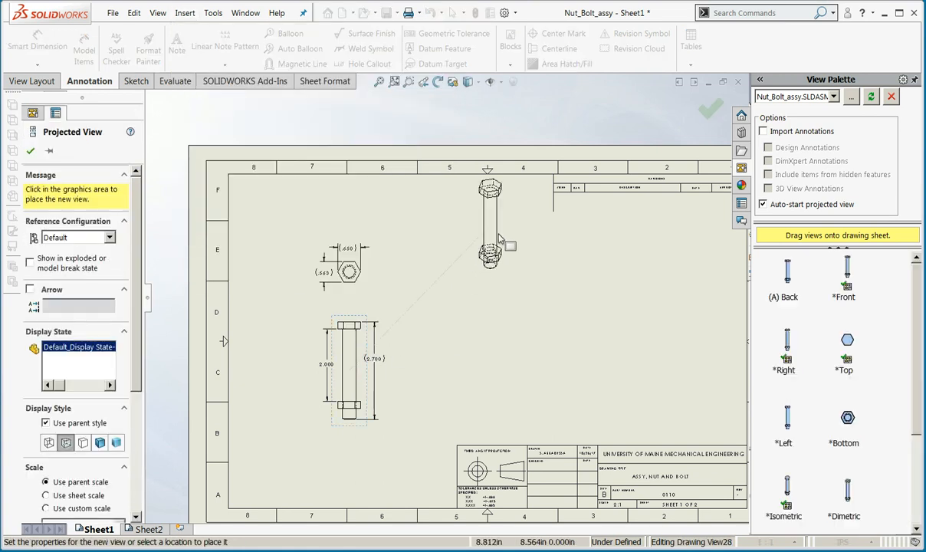
left_click(498, 240)
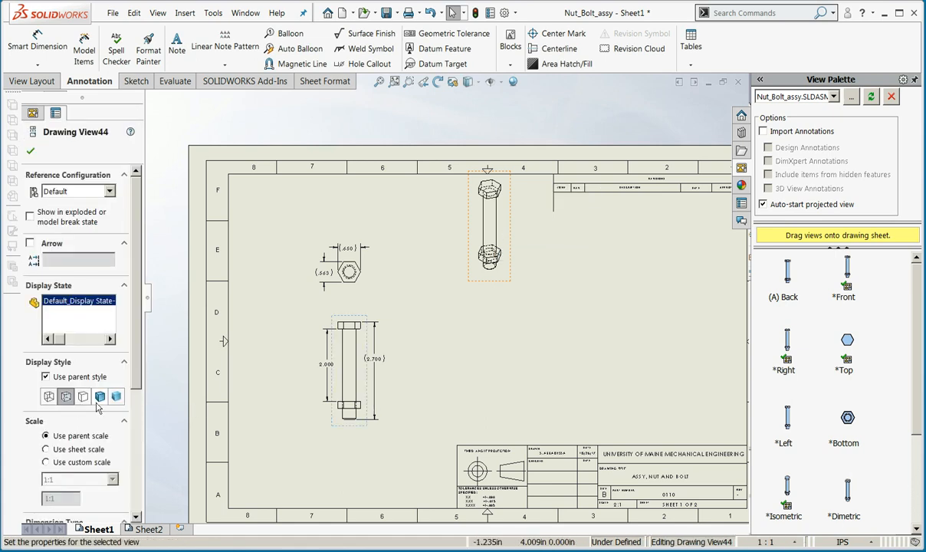
left_click(433, 439)
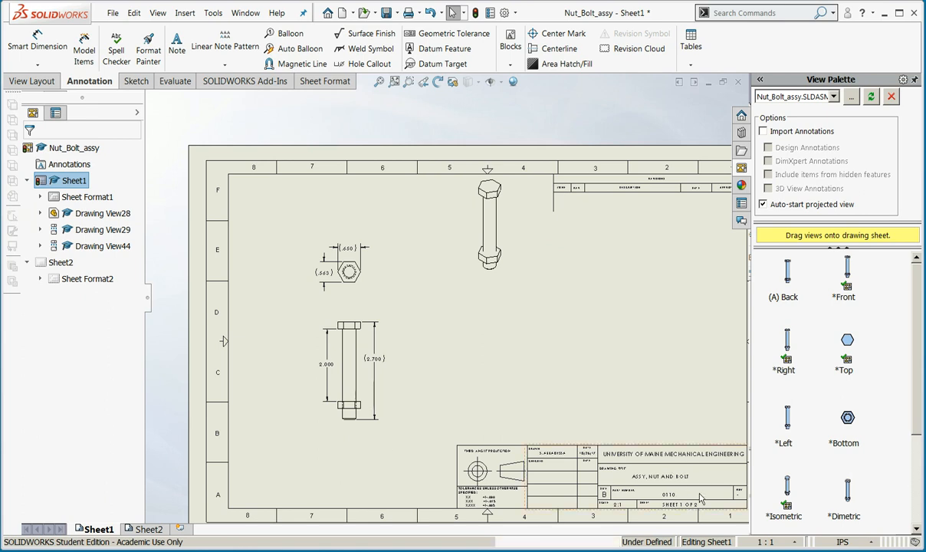
- Set the drawn date in the title block to 10/26/19
scroll(687, 495, "down", 4)
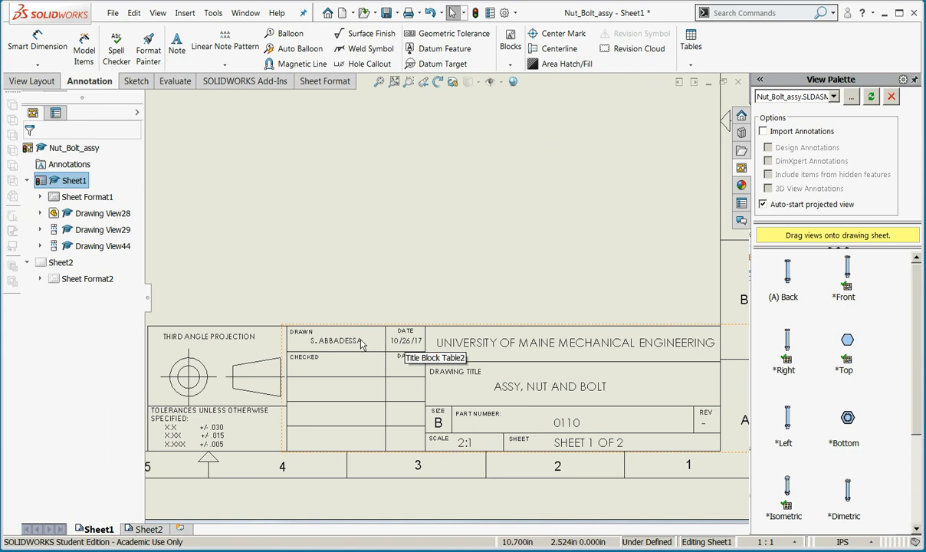
double_click(404, 345)
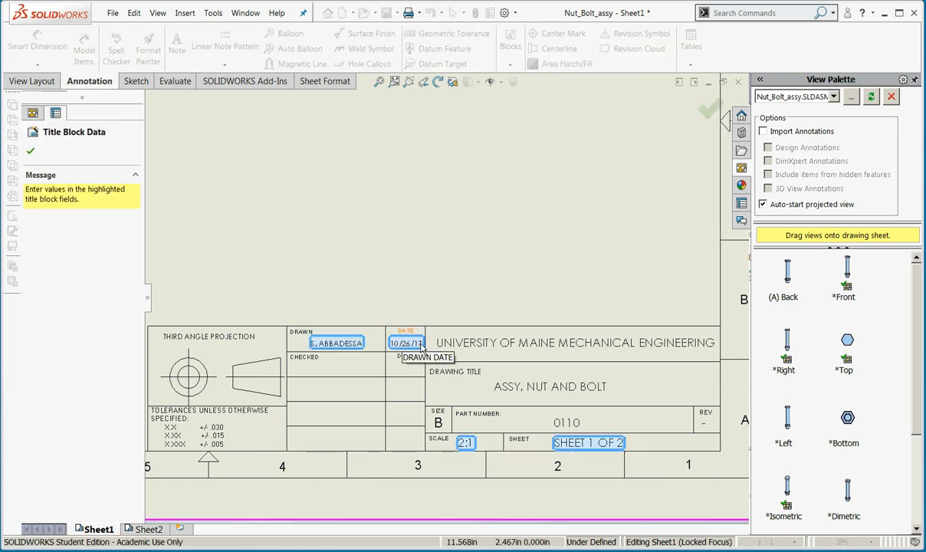
left_click(418, 346)
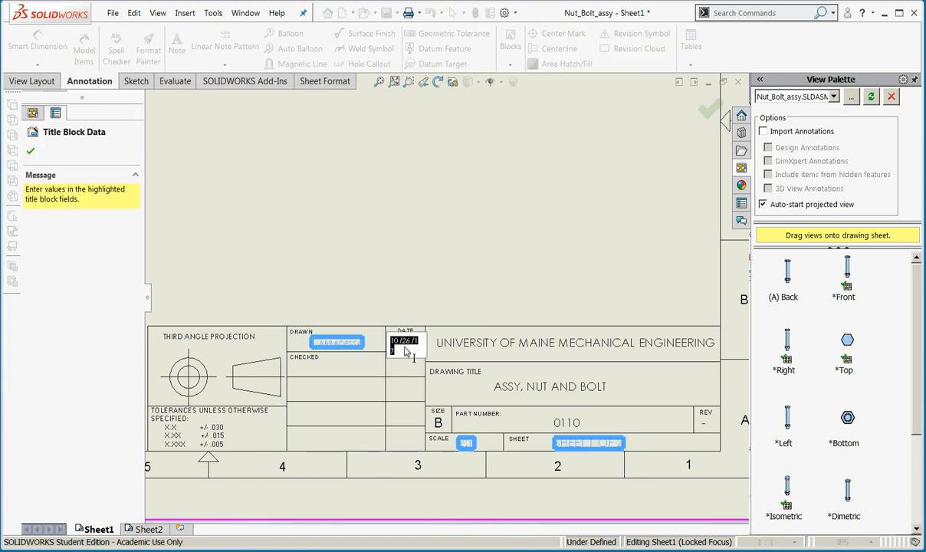
key("BackSpace")
type("9")
key("Tab")
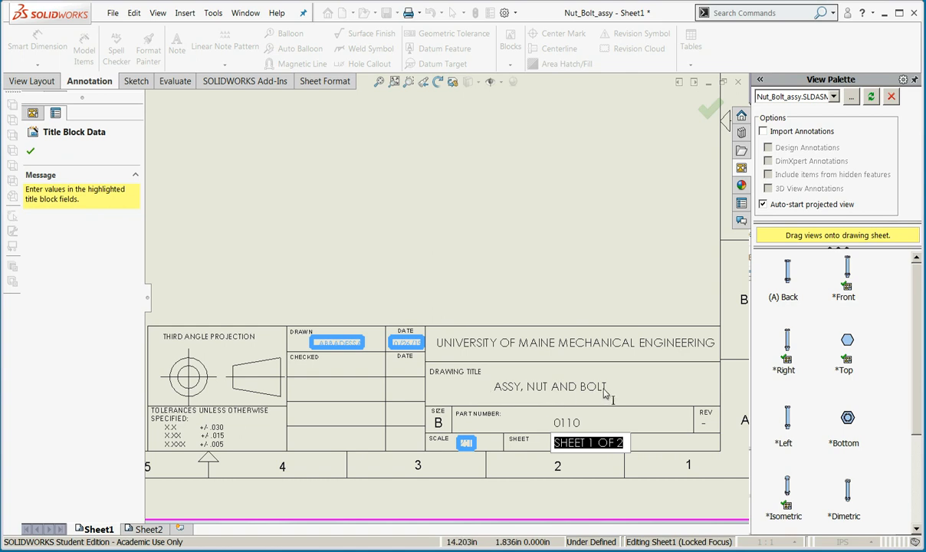
- Change the title block's sheet entry to SHEET 1 OF 3 and finish editing the title block
left_click(618, 442)
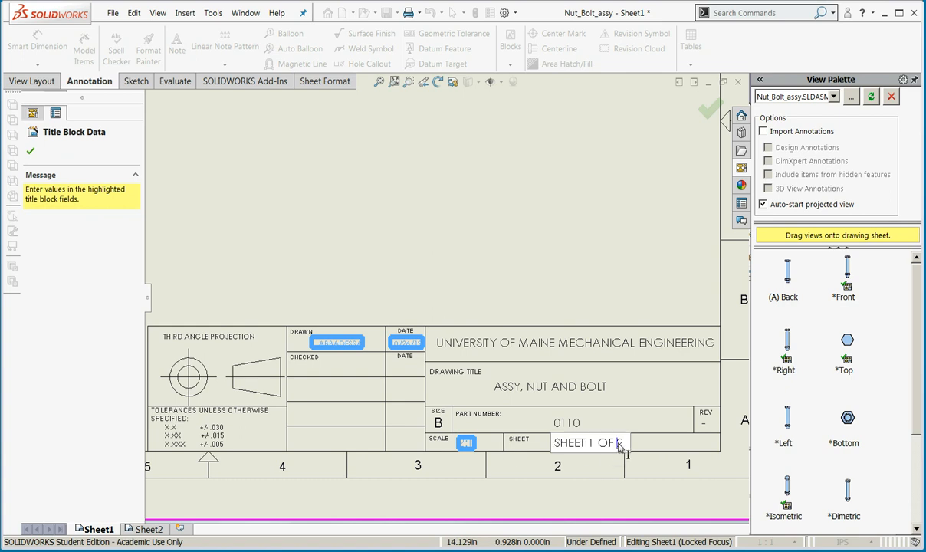
type("3")
left_click(596, 470)
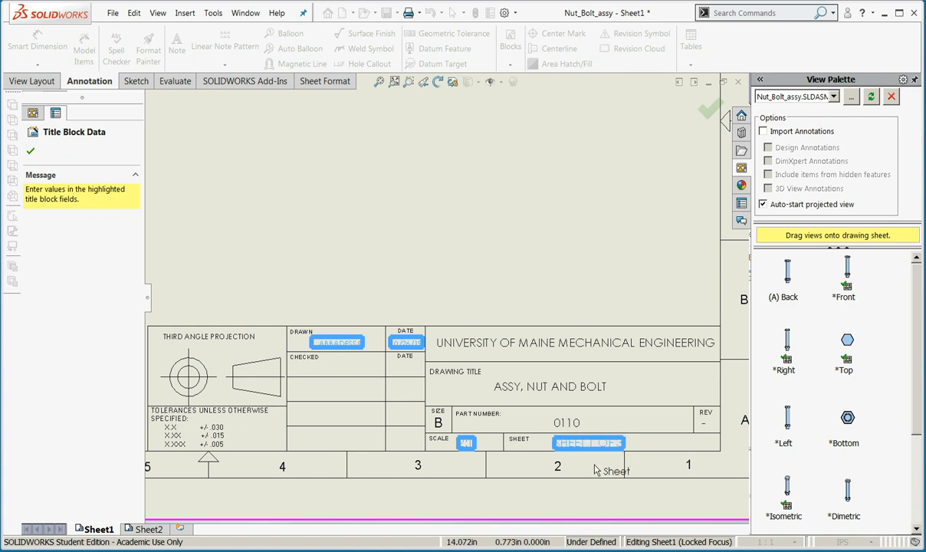
left_click(491, 478)
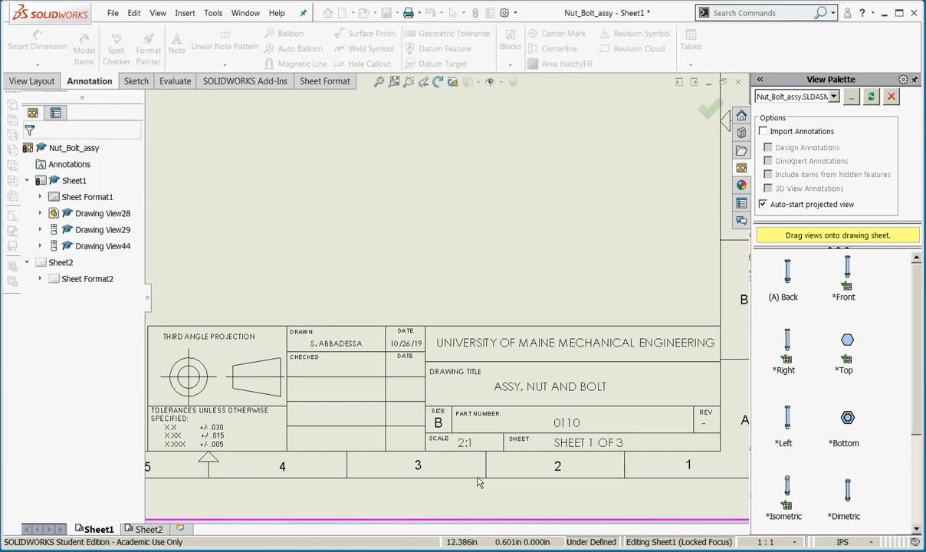
- Set the title block's scale entry to 1:1 and confirm the title block data
scroll(414, 399, "up", 3)
scroll(431, 406, "up", 3)
scroll(321, 285, "down", 5)
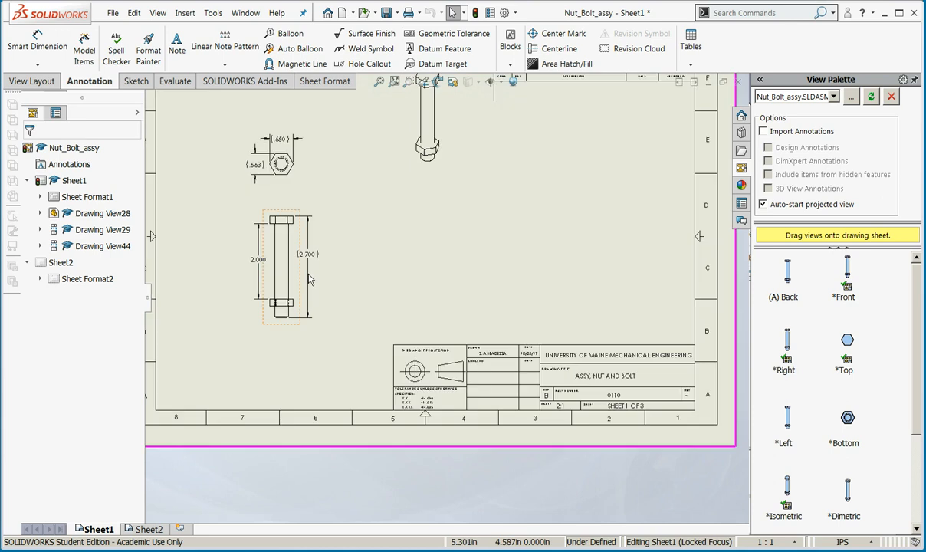
left_click(321, 285)
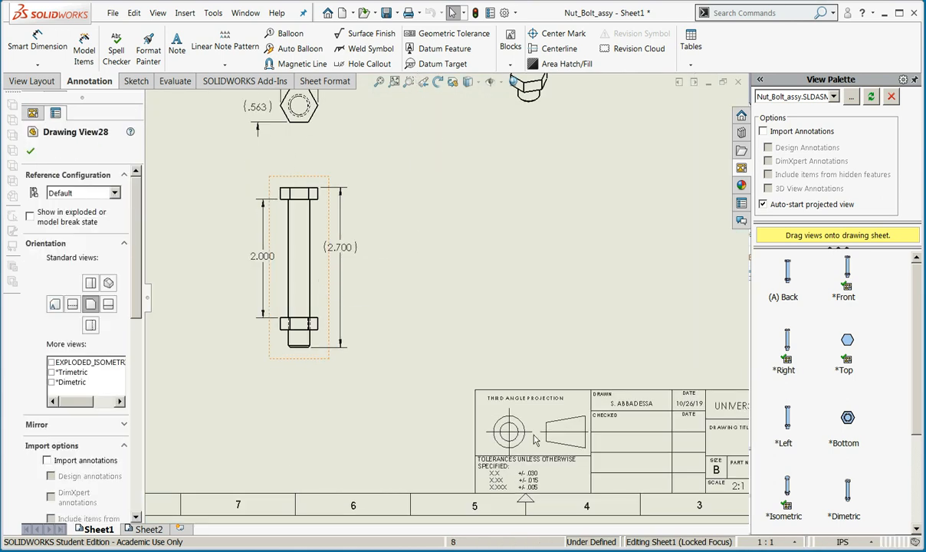
scroll(661, 441, "up", 3)
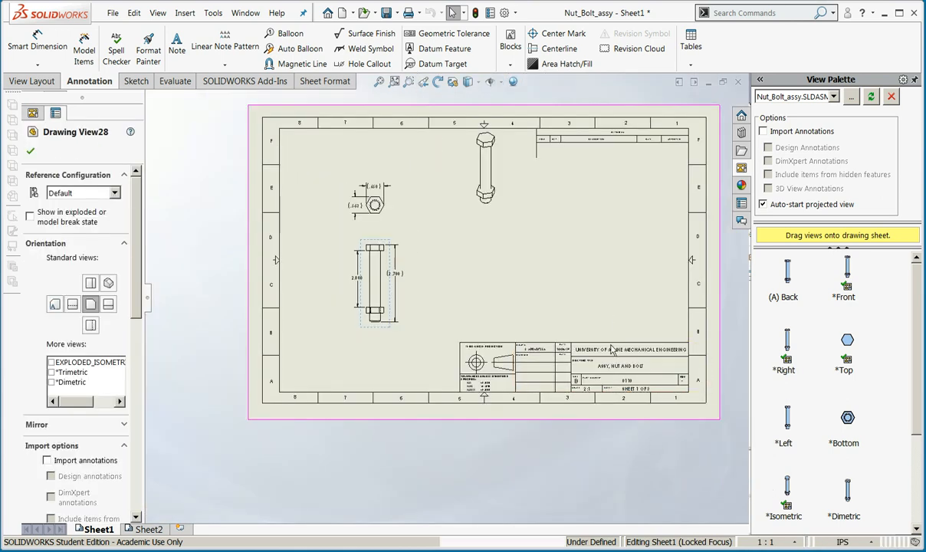
scroll(607, 377, "down", 3)
scroll(607, 377, "down", 3)
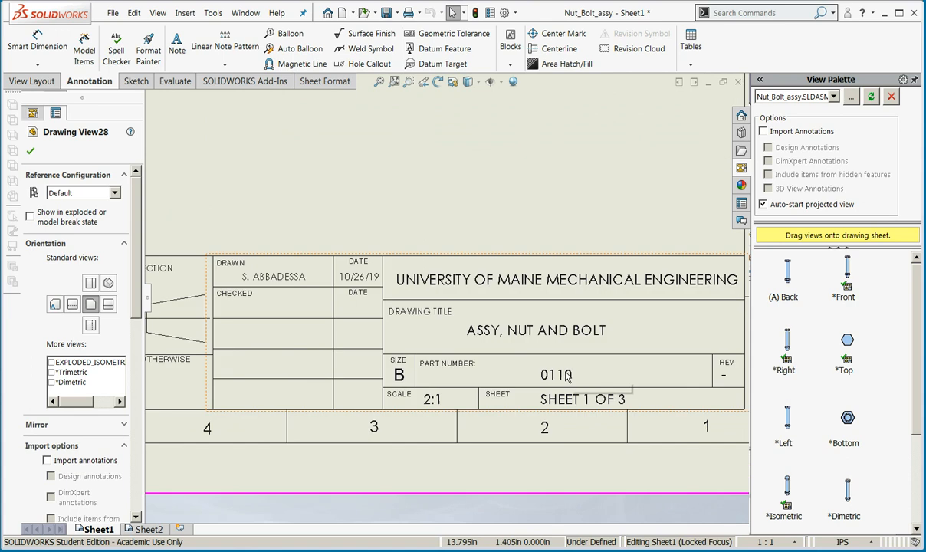
double_click(430, 400)
left_click(430, 401)
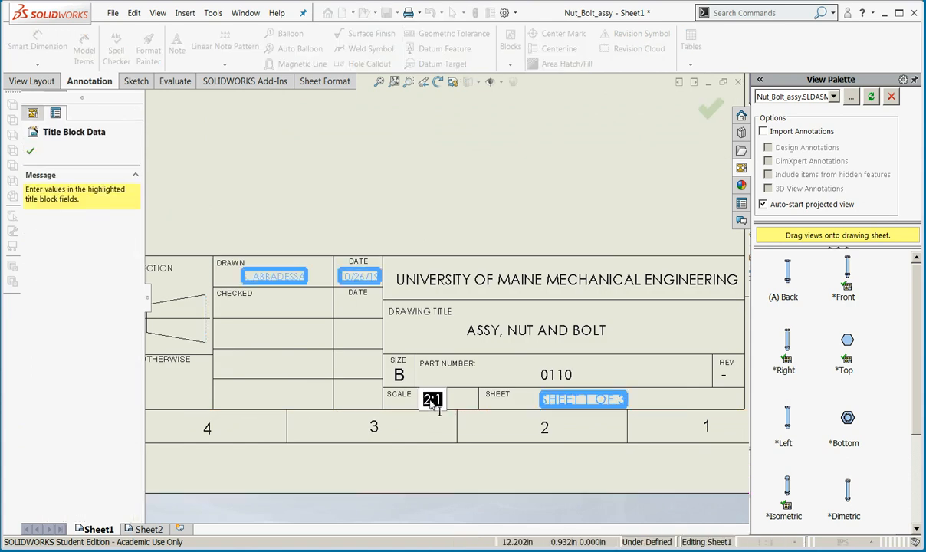
key("BackSpace")
type("1")
left_click(417, 483)
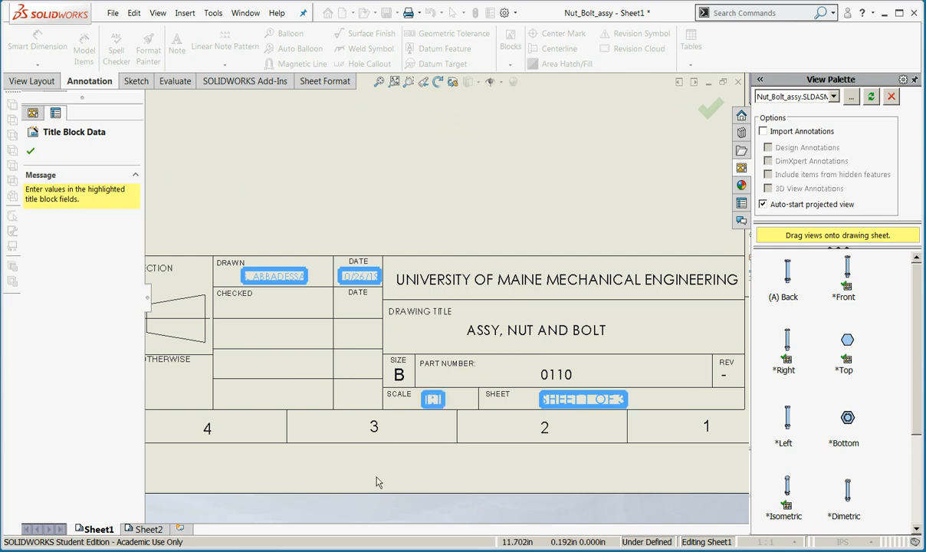
scroll(361, 458, "up", 6)
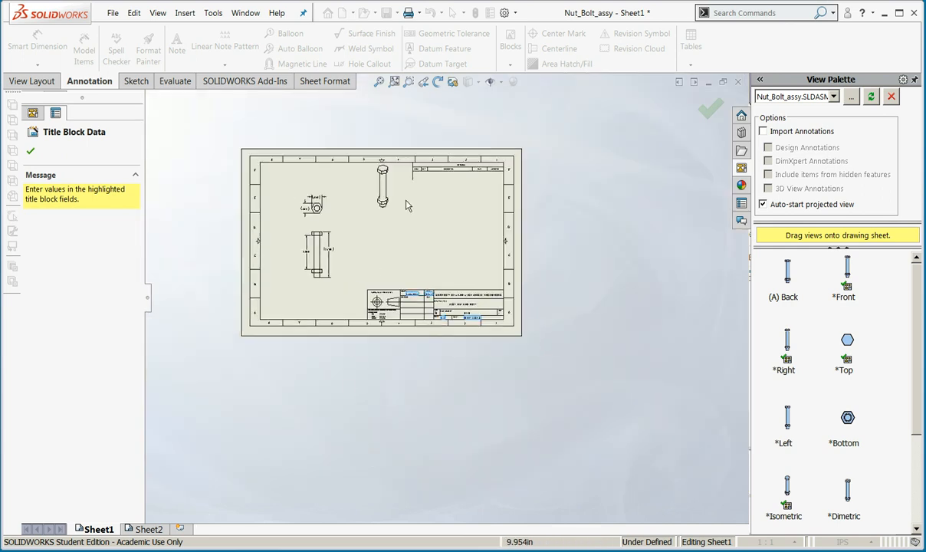
scroll(364, 214, "down", 2)
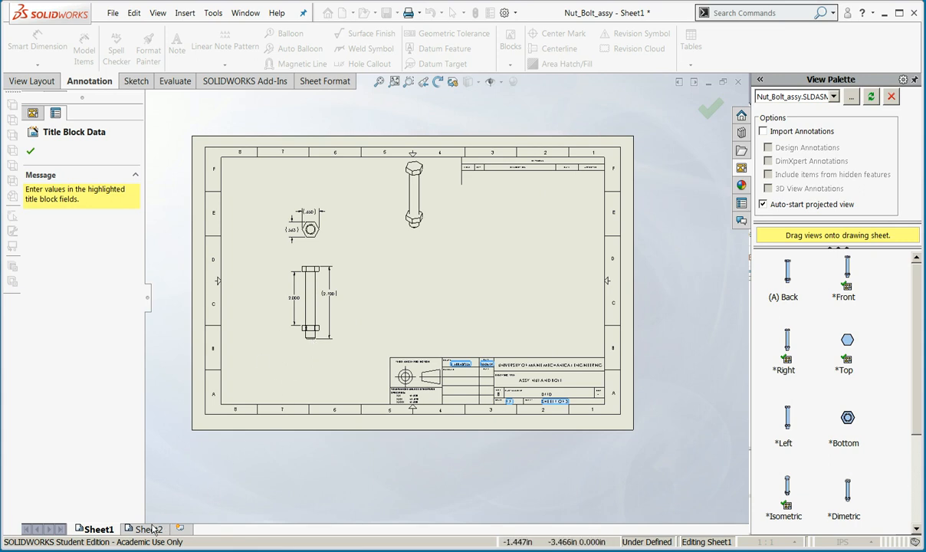
mouse_move(143, 534)
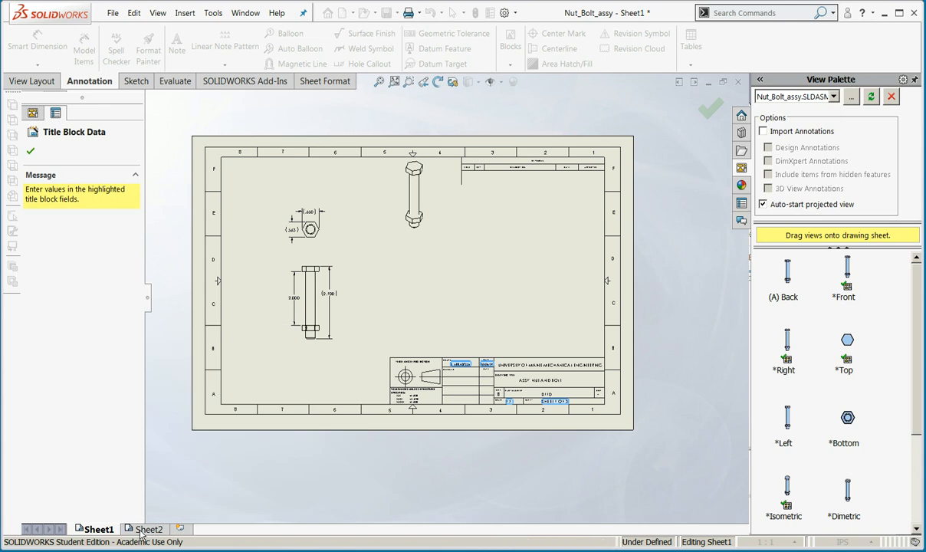
left_click(31, 151)
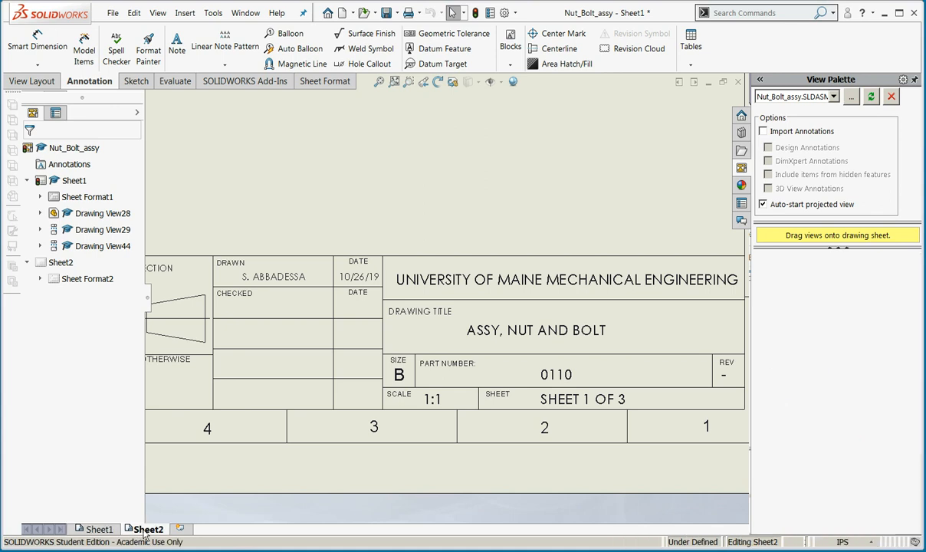
- Insert an exploded isometric model view of Nut_Bolt_assy on Sheet2 and position it near the sheet's centre
left_click(148, 529)
scroll(367, 201, "up", 4)
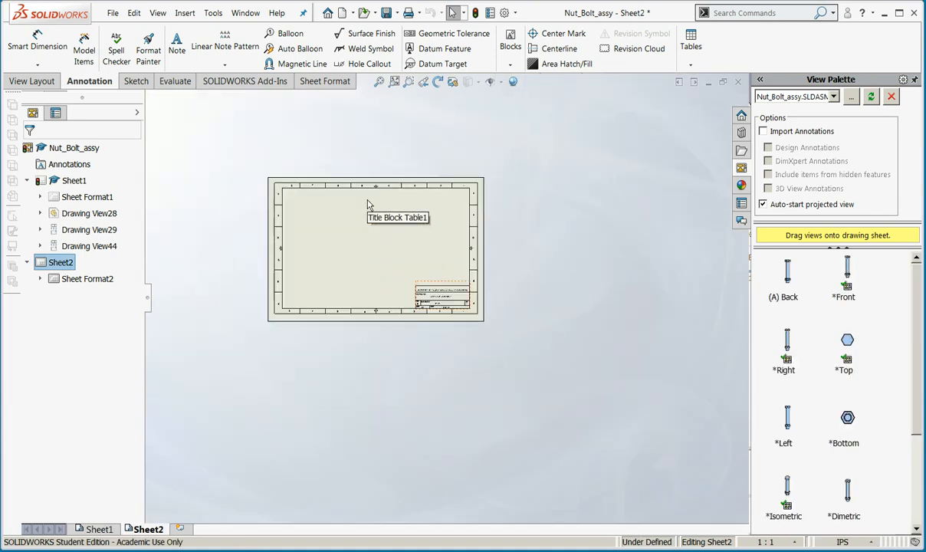
scroll(353, 190, "down", 4)
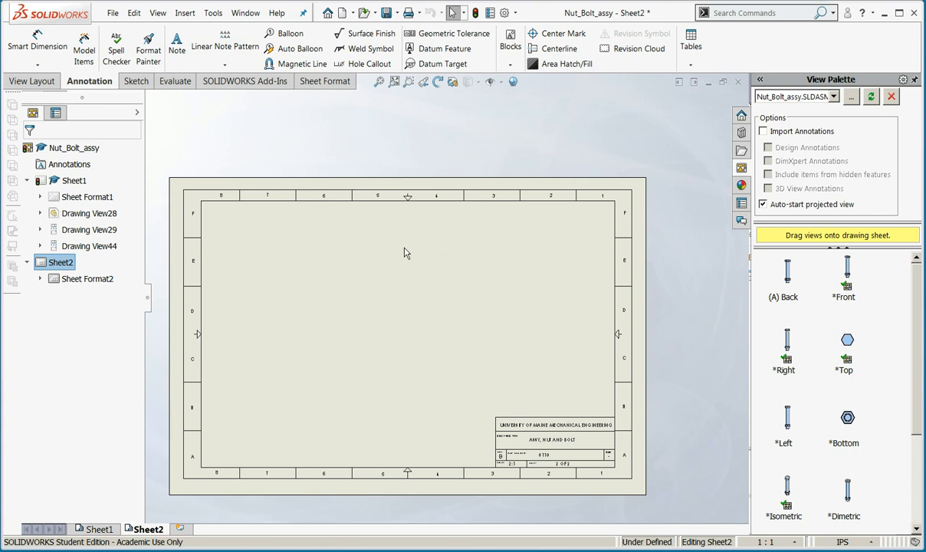
scroll(405, 252, "down", 1)
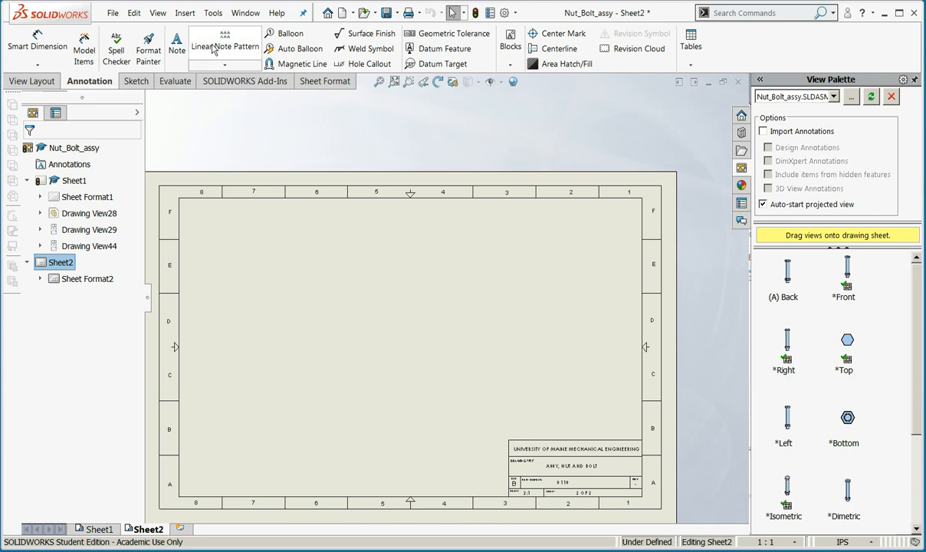
left_click(185, 13)
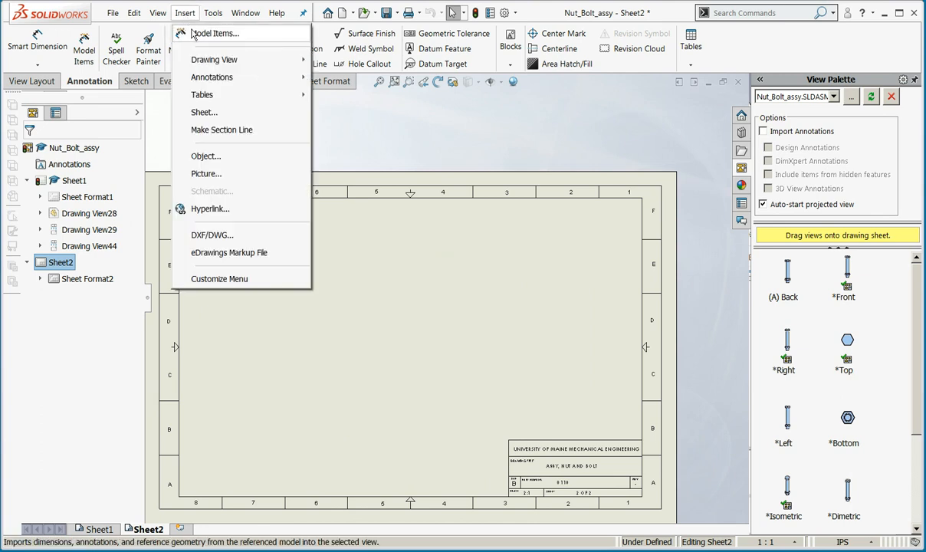
mouse_move(203, 60)
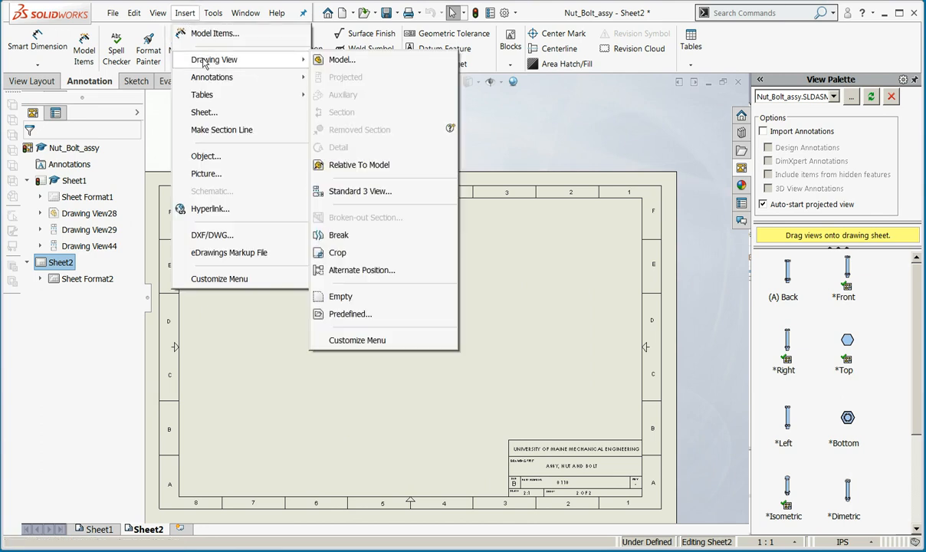
left_click(331, 67)
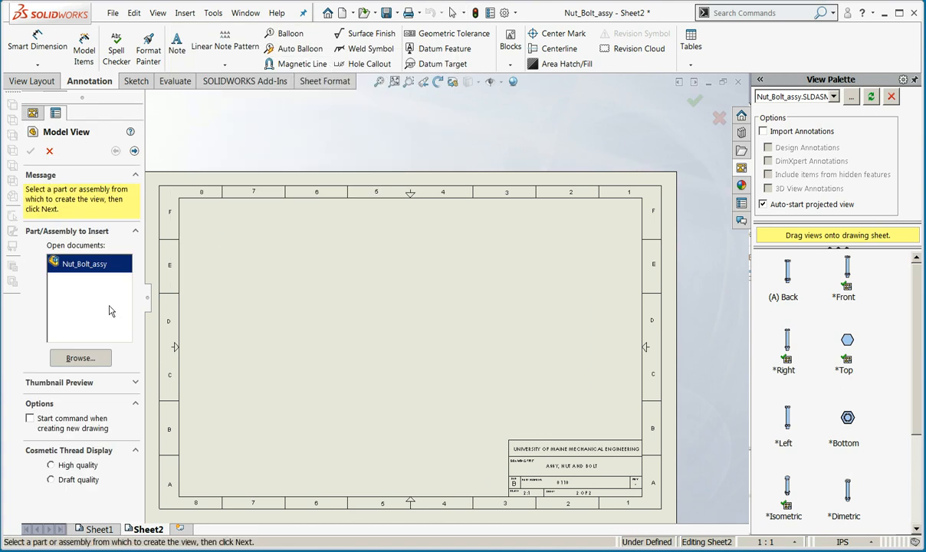
double_click(85, 265)
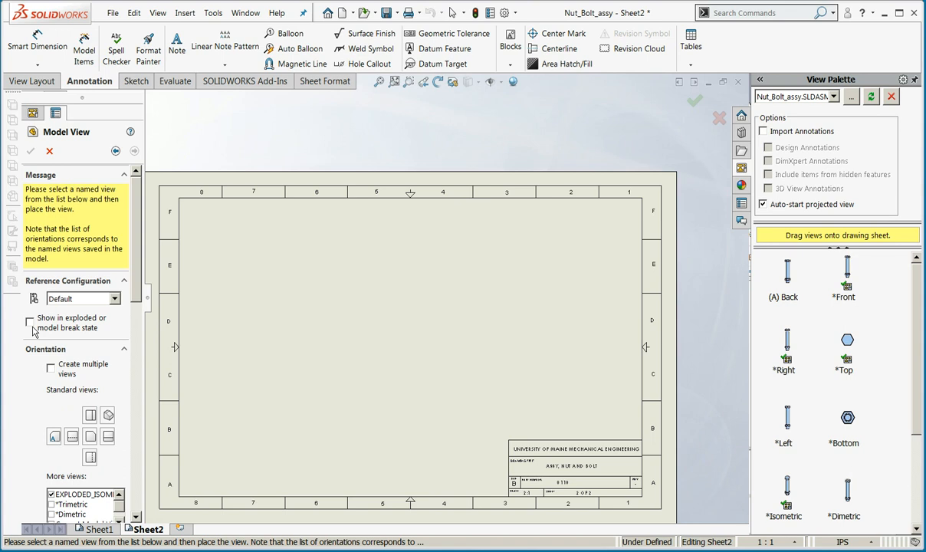
left_click(29, 323)
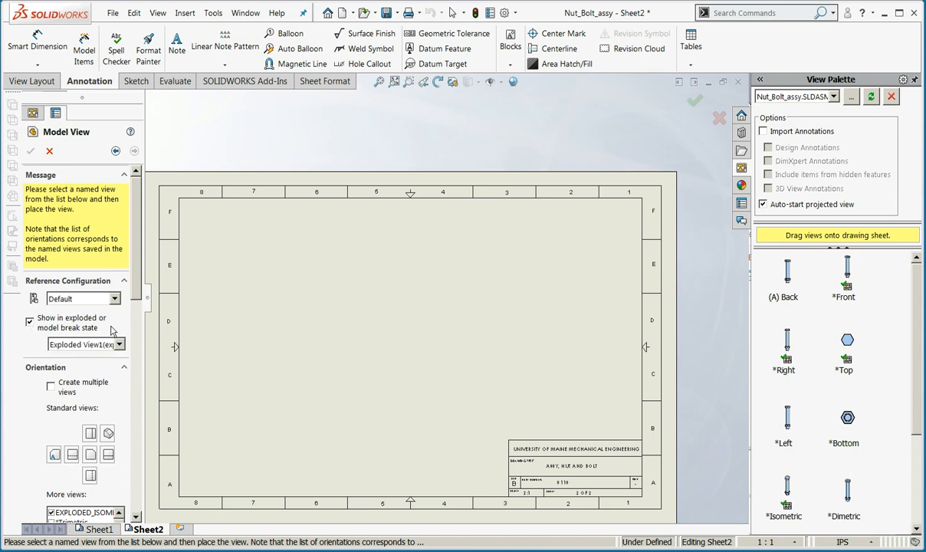
scroll(120, 360, "down", 3)
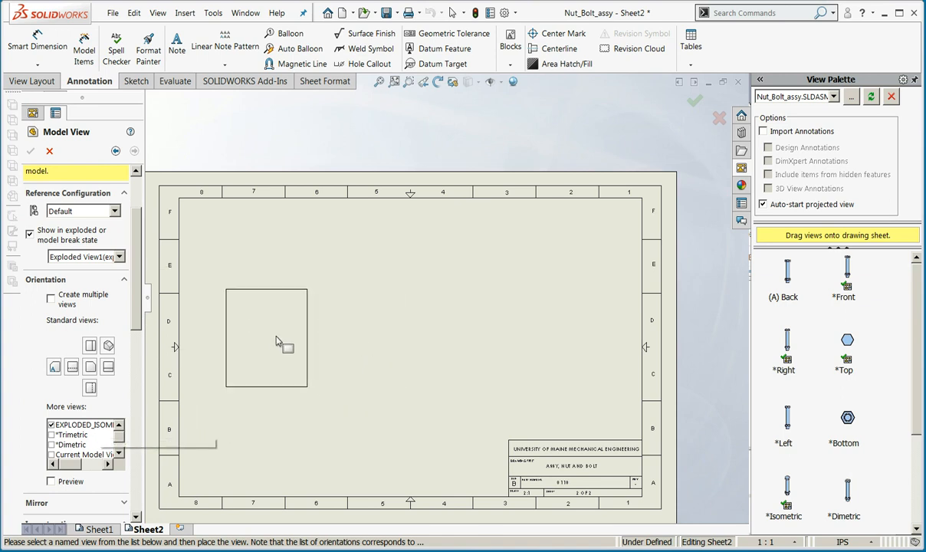
left_click(345, 328)
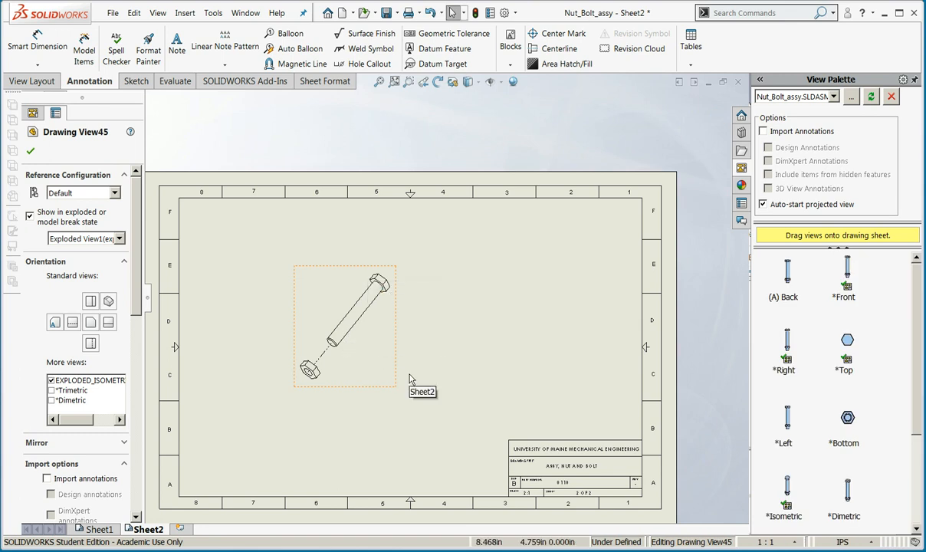
left_click(413, 454)
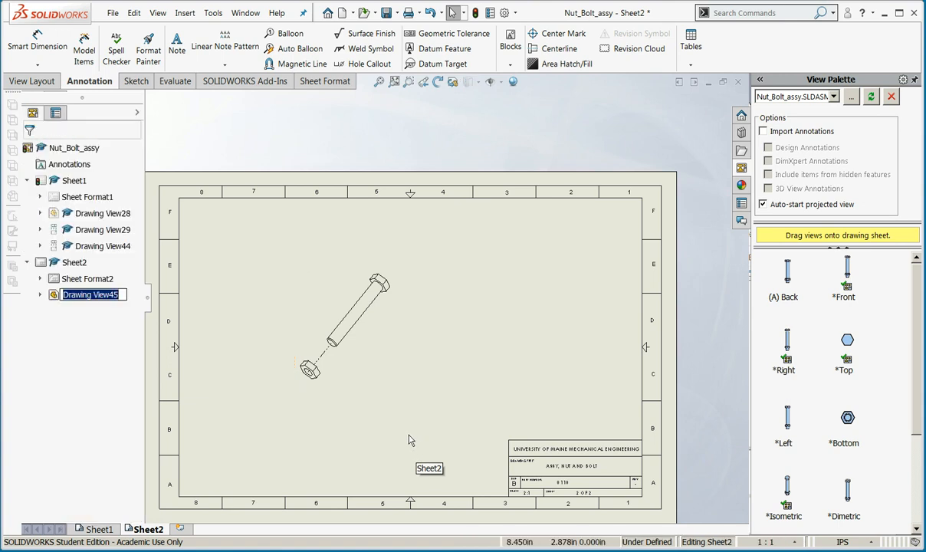
left_click_drag(403, 348, 434, 347)
left_click(386, 445)
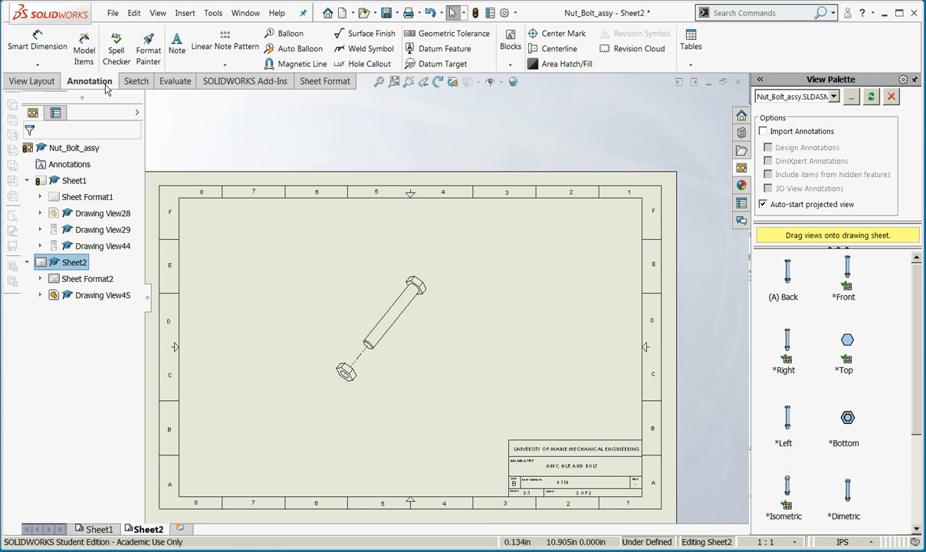
- Add circular item-number balloons to the nut and the bolt in the exploded view
left_click(280, 38)
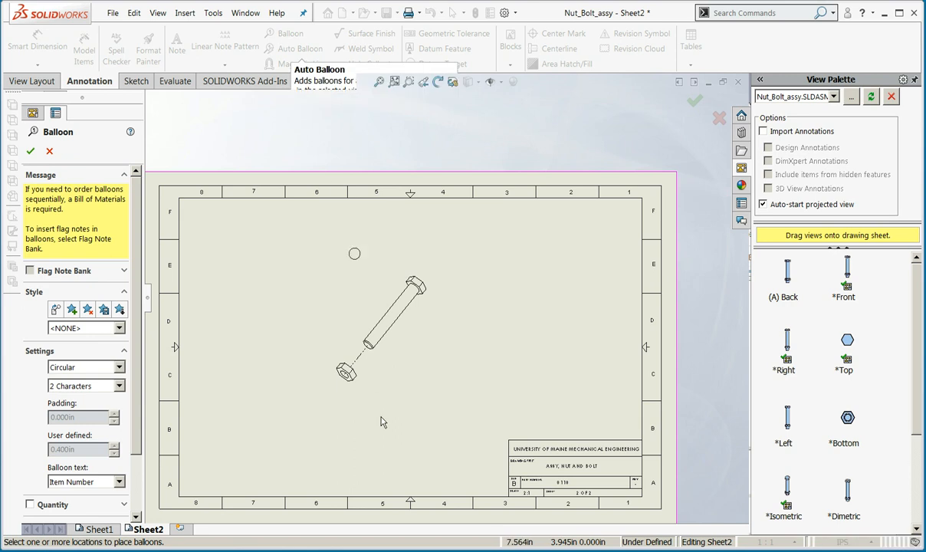
left_click(354, 378)
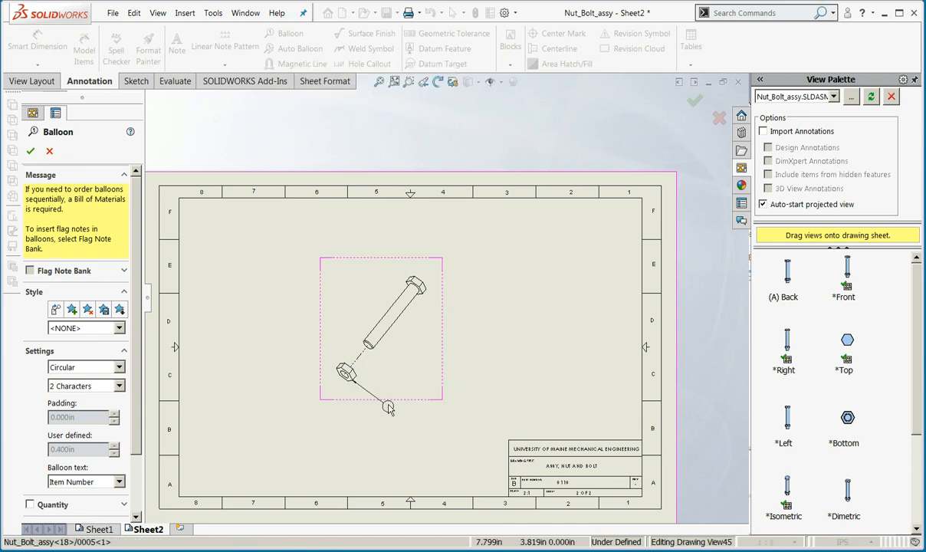
left_click(387, 406)
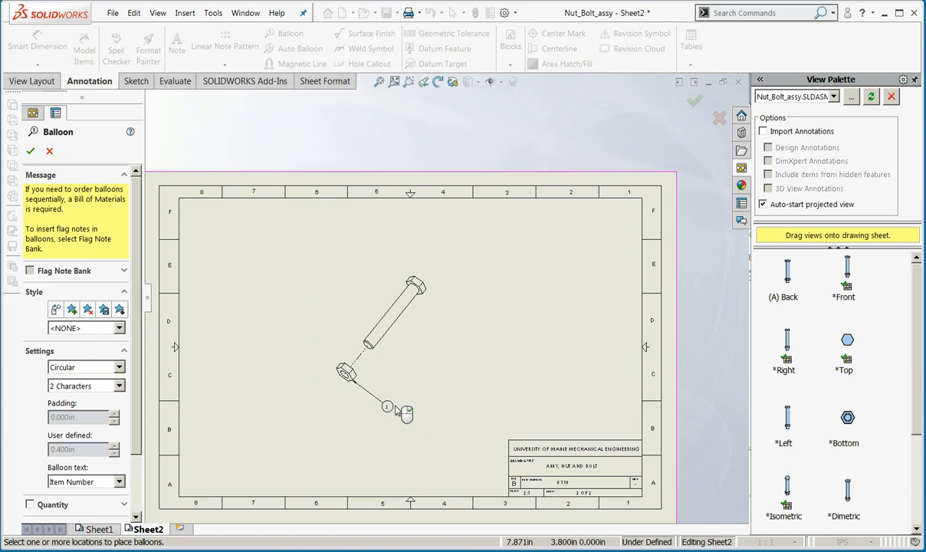
left_click(401, 313)
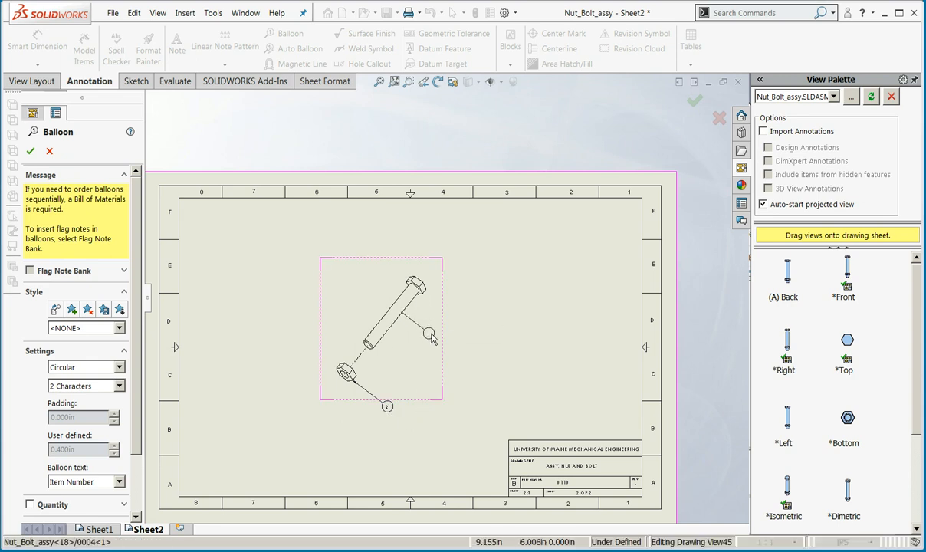
left_click(429, 340)
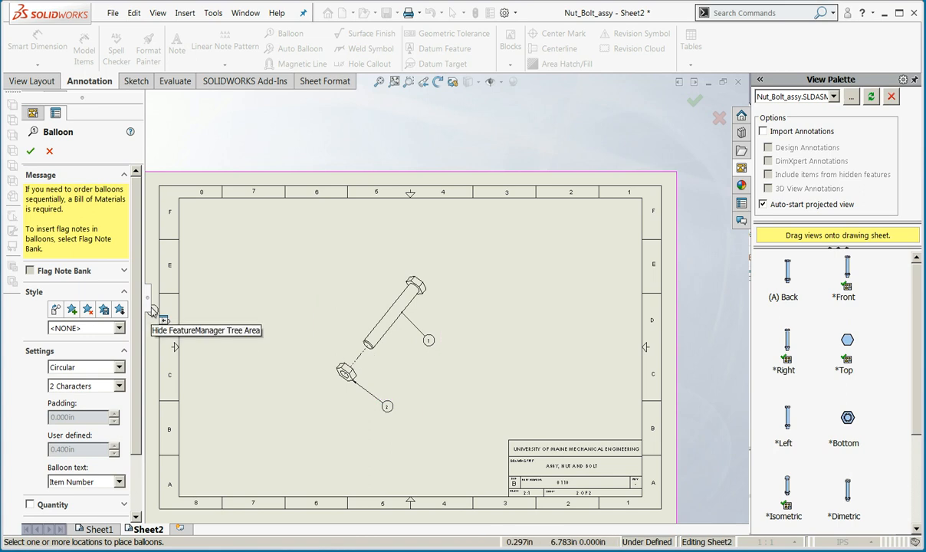
left_click(32, 153)
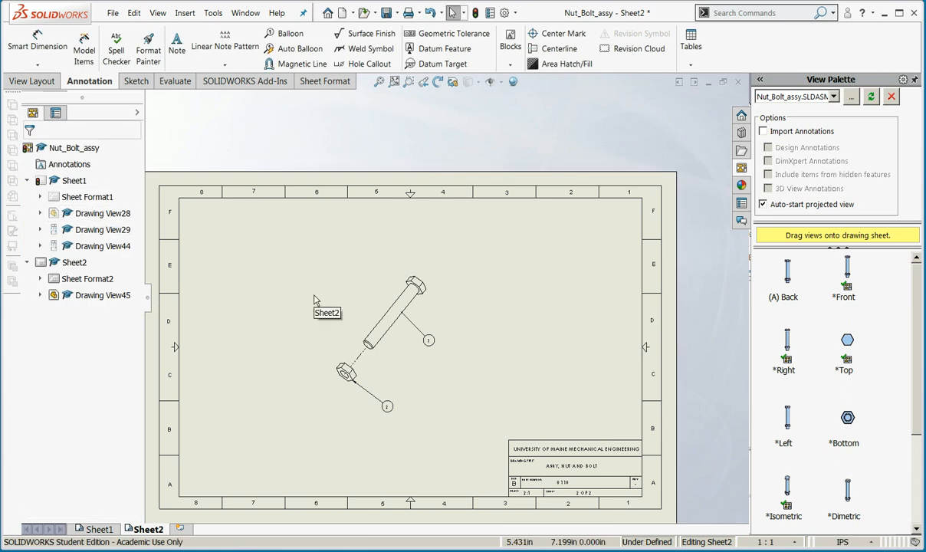
- Add a third sheet using B_size_sheet_2_format.slddrt from the SW_Templates_2019 folder in Documents as its sheet format
left_click(179, 530)
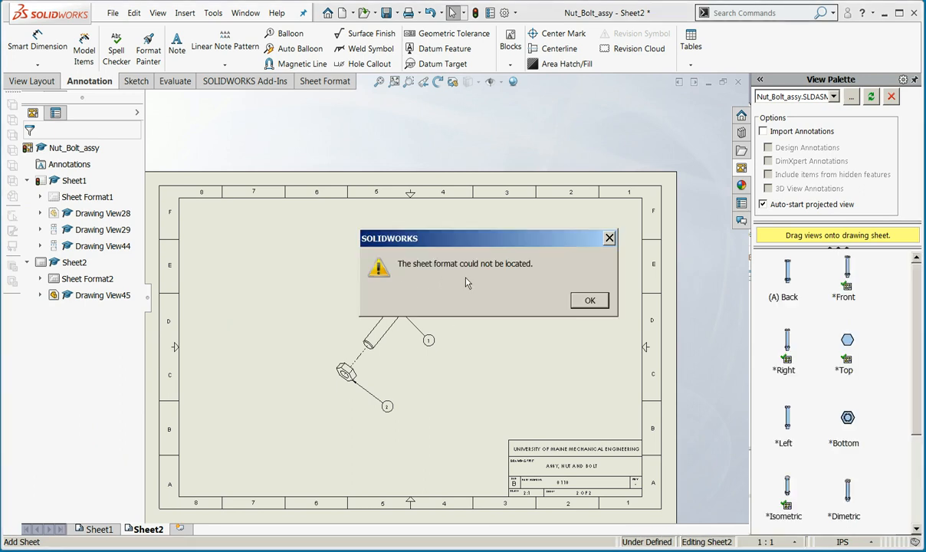
left_click(589, 300)
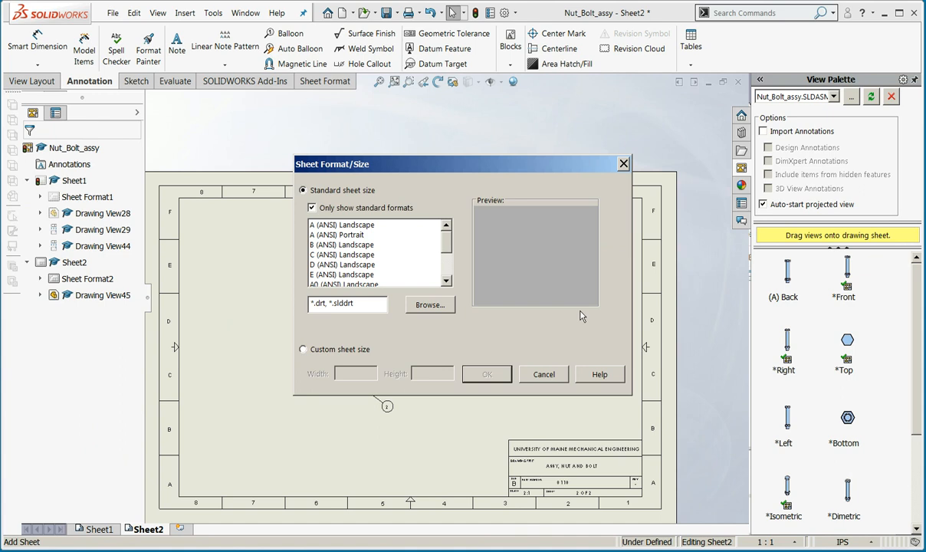
left_click(426, 304)
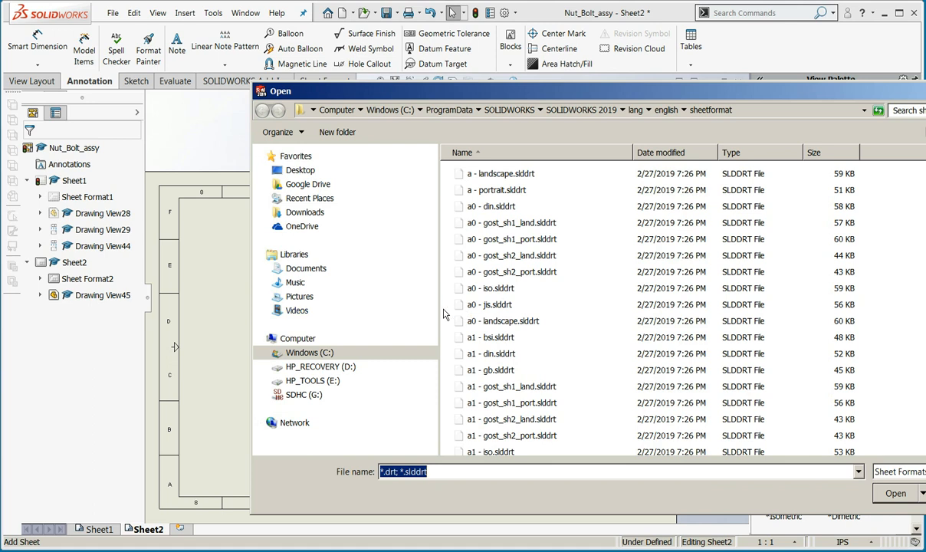
left_click(306, 268)
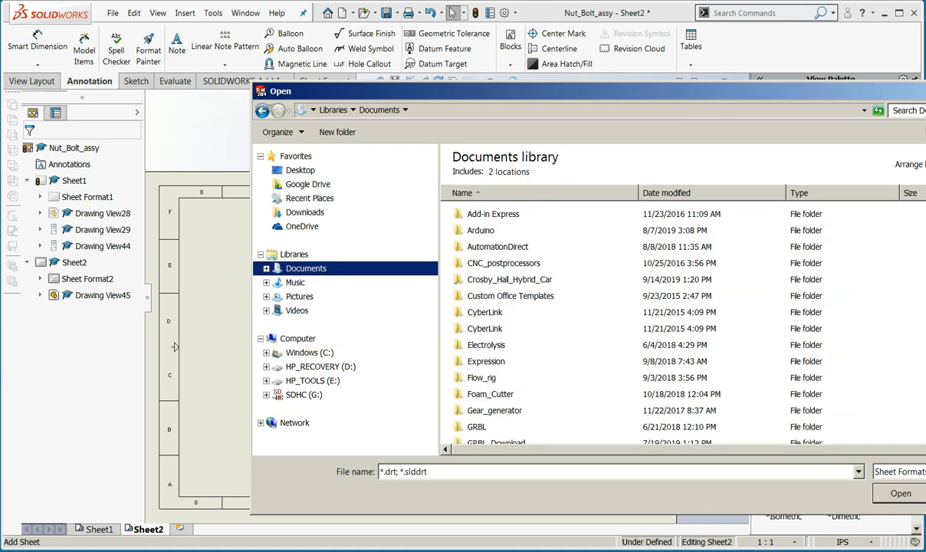
scroll(540, 374, "down", 12)
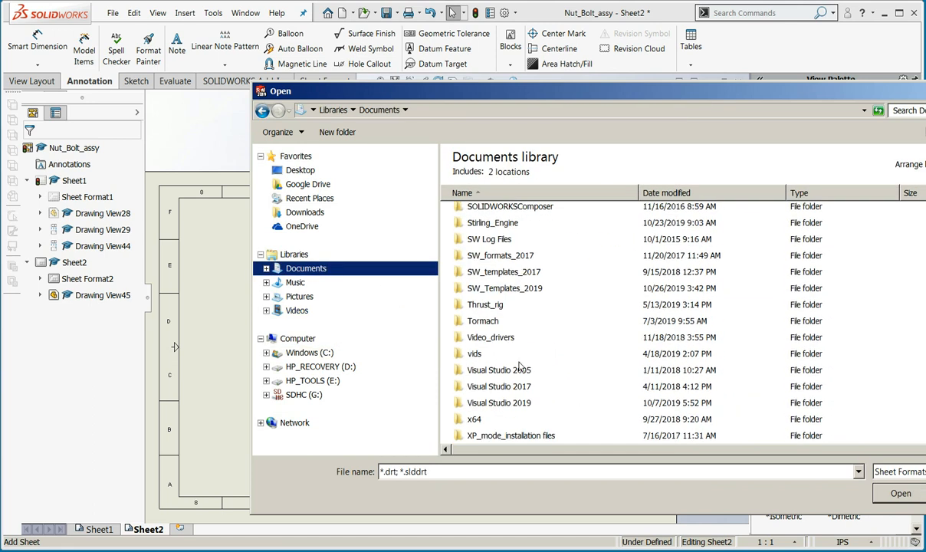
double_click(513, 294)
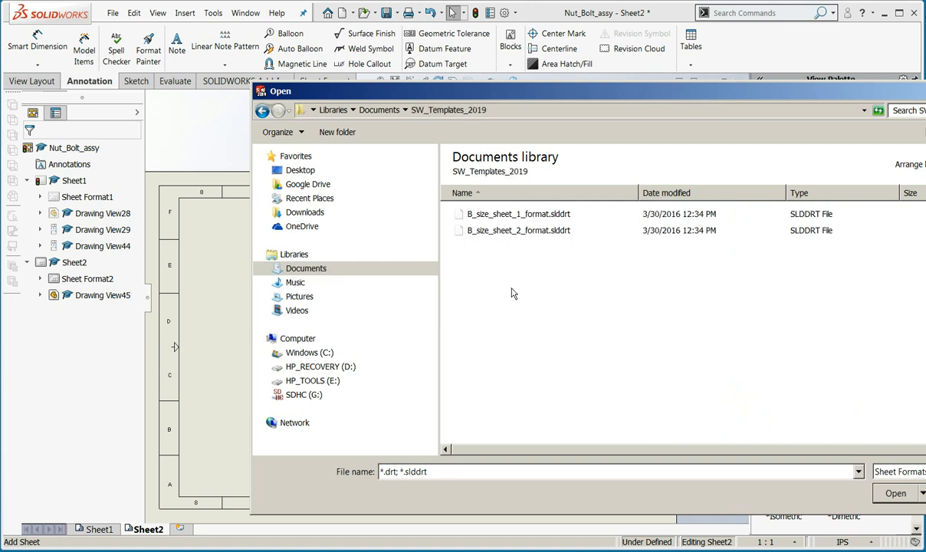
left_click(512, 231)
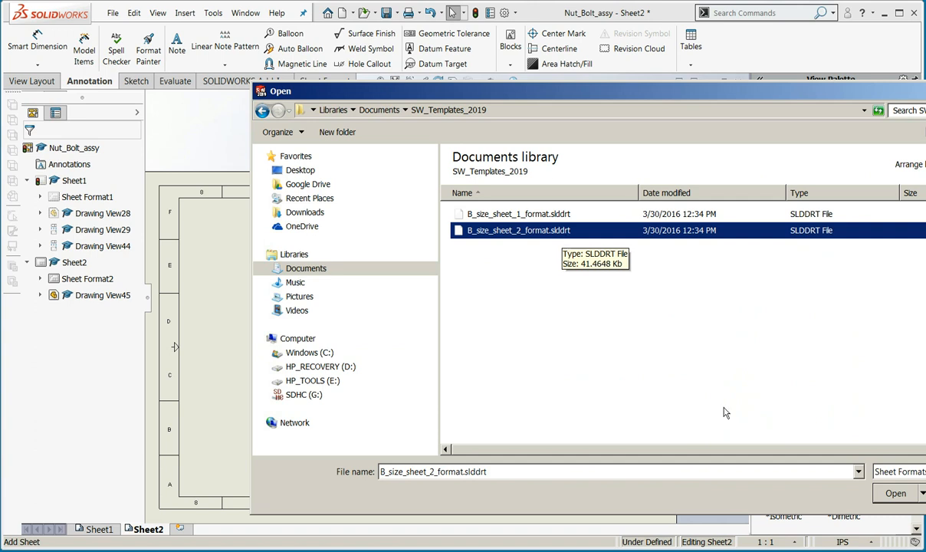
left_click(894, 493)
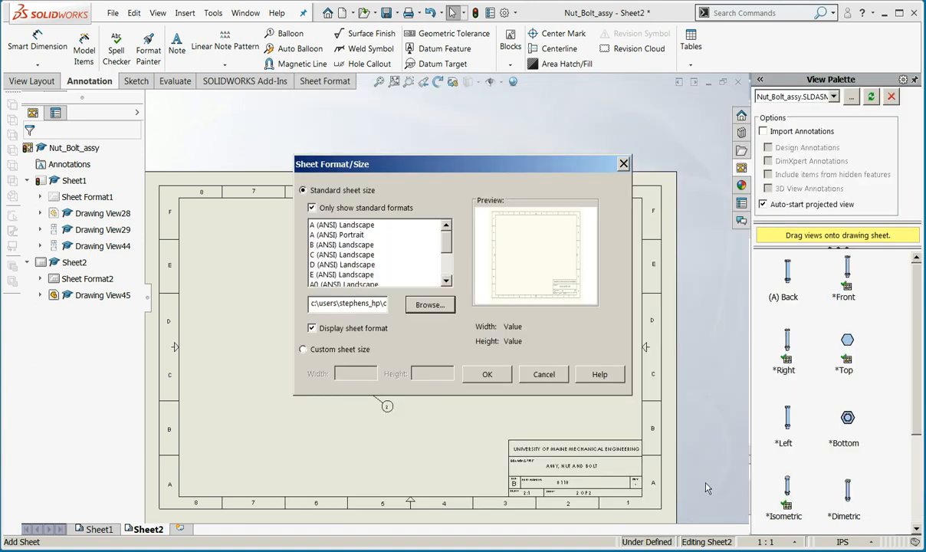
left_click(487, 373)
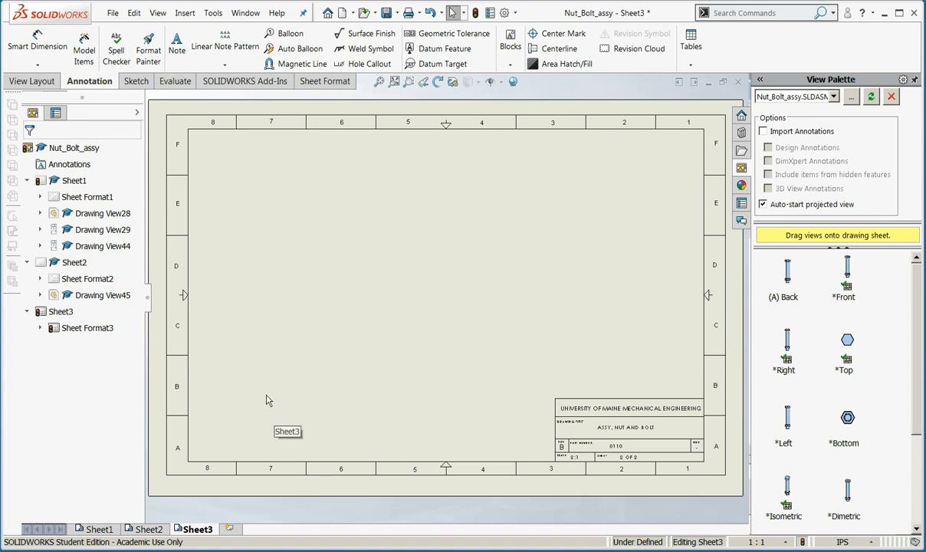
- Start a bill of materials table based on the exploded view of the nut and bolt on Sheet2
left_click(186, 15)
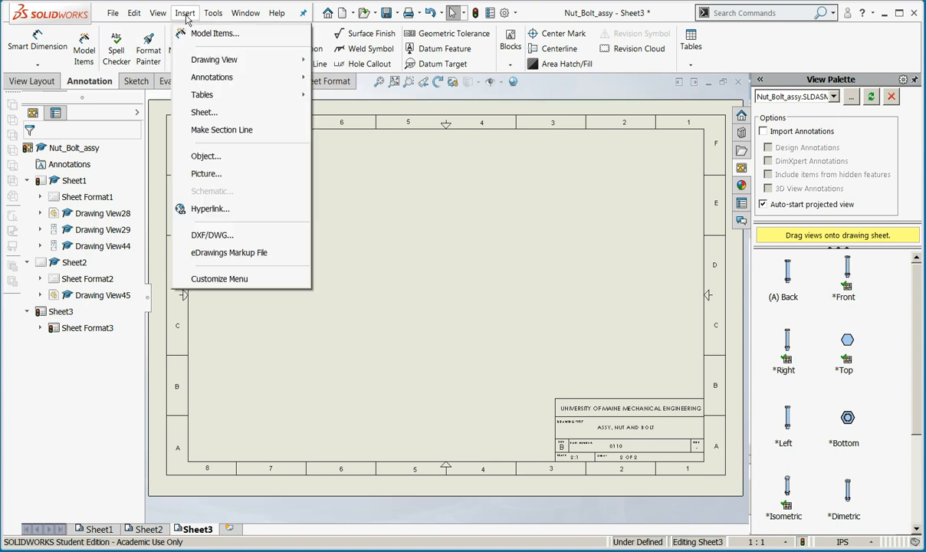
mouse_move(221, 96)
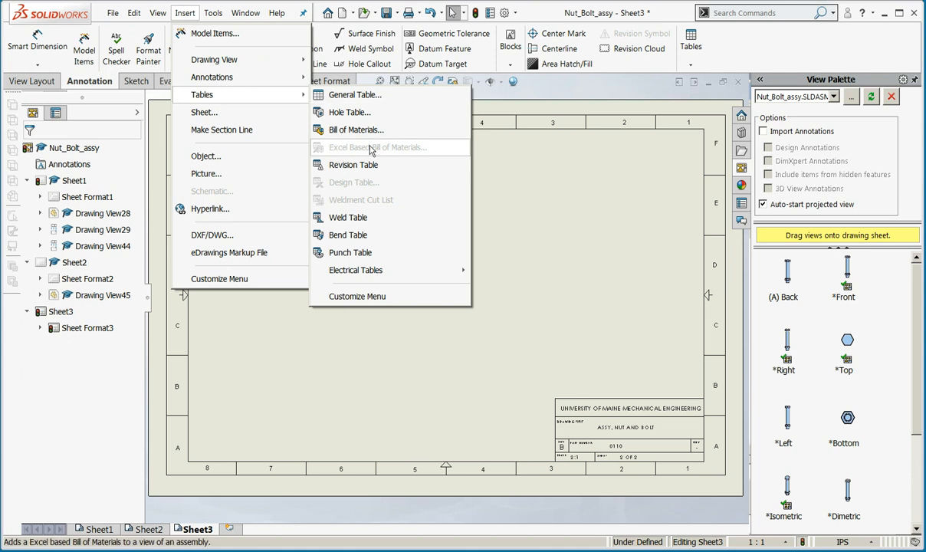
left_click(375, 130)
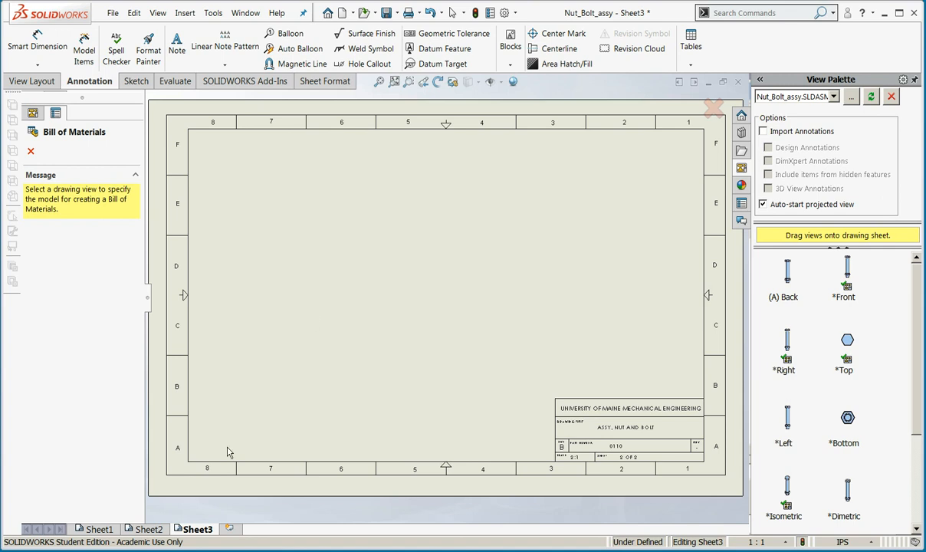
left_click(149, 529)
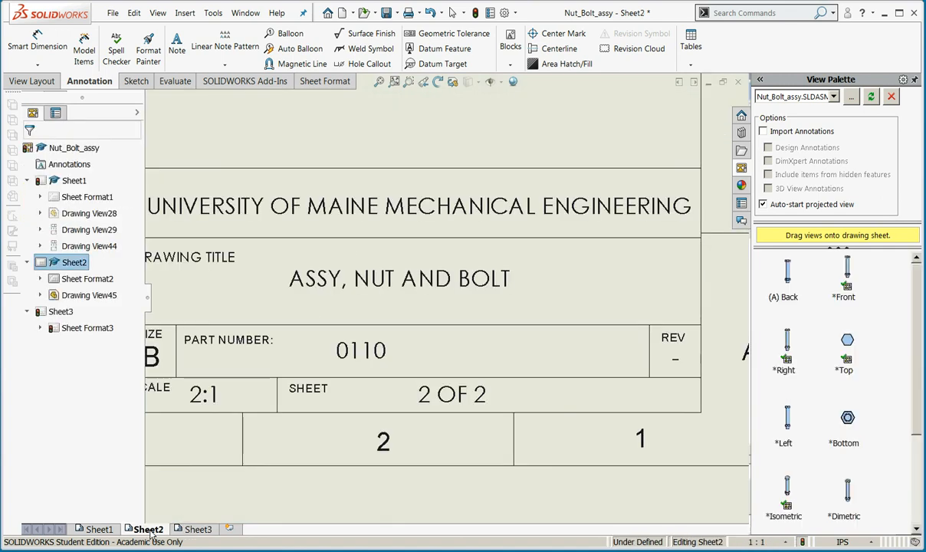
scroll(255, 277, "up", 8)
scroll(255, 277, "up", 3)
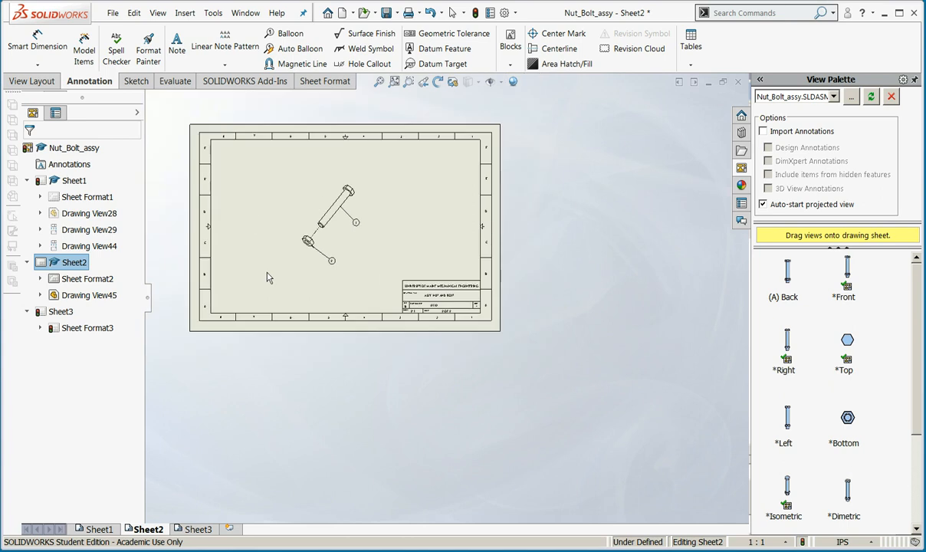
scroll(329, 193, "down", 3)
scroll(341, 209, "down", 2)
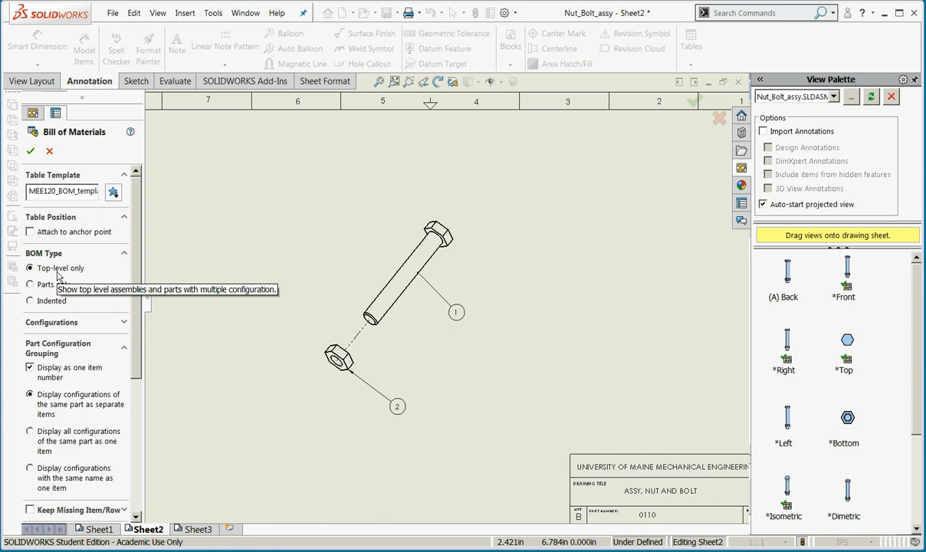
- Accept the top-level-only bill of materials settings and place the table on Sheet3, slightly above the sheet's centre
left_click_drag(138, 283, 141, 399)
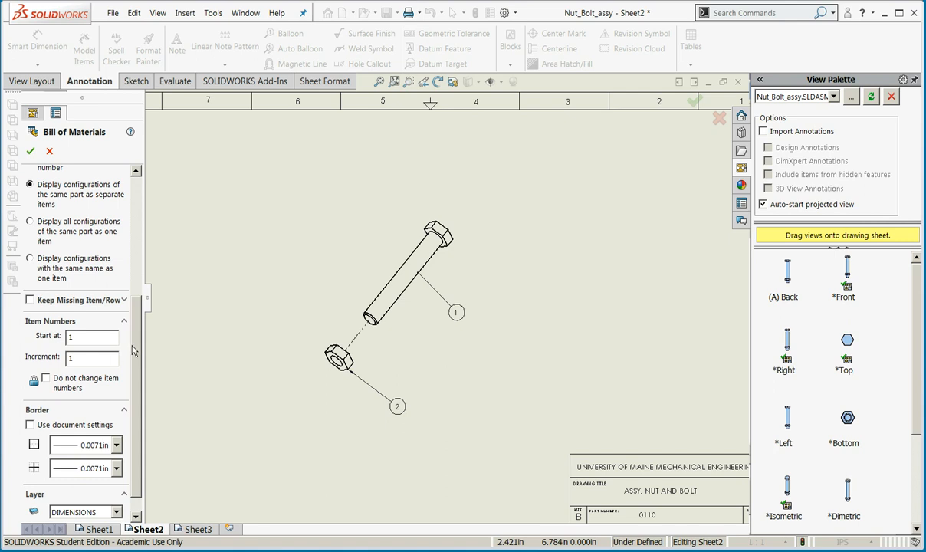
key("f")
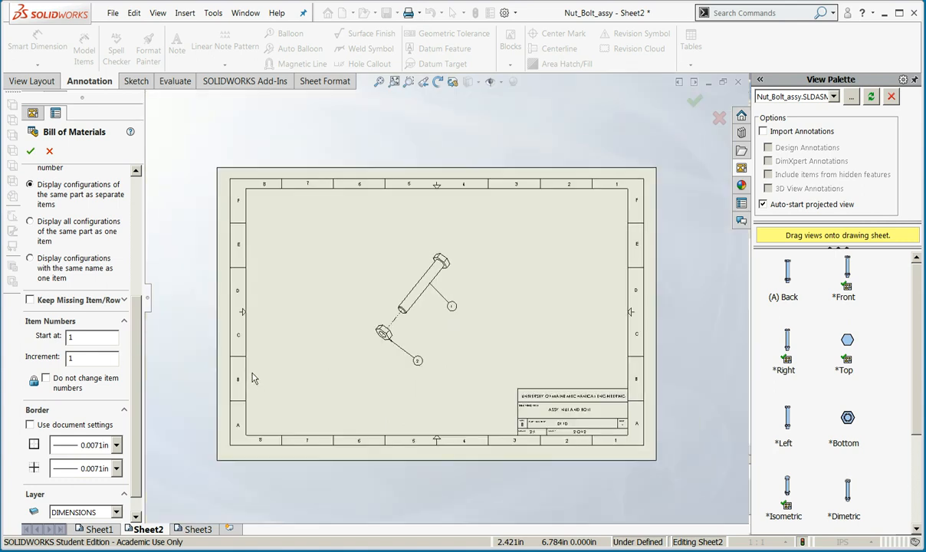
left_click(31, 151)
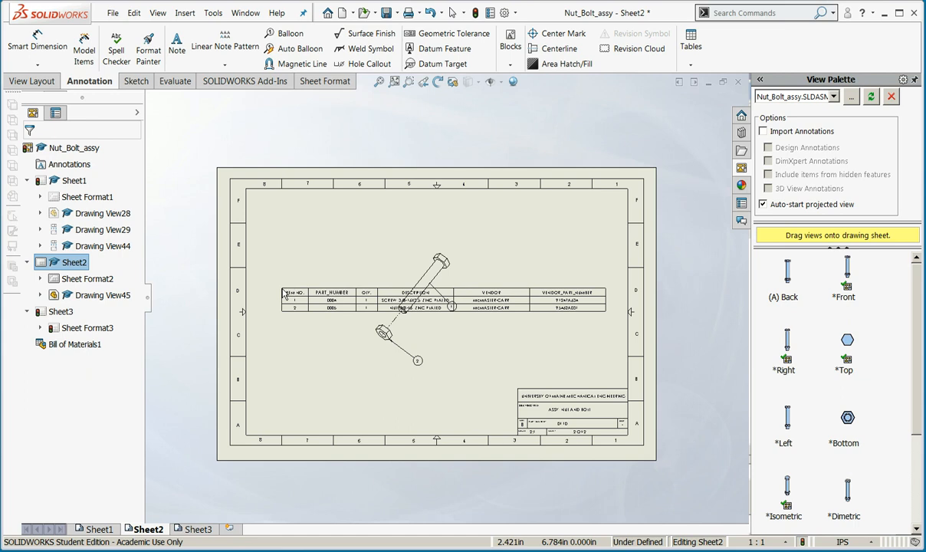
left_click(197, 530)
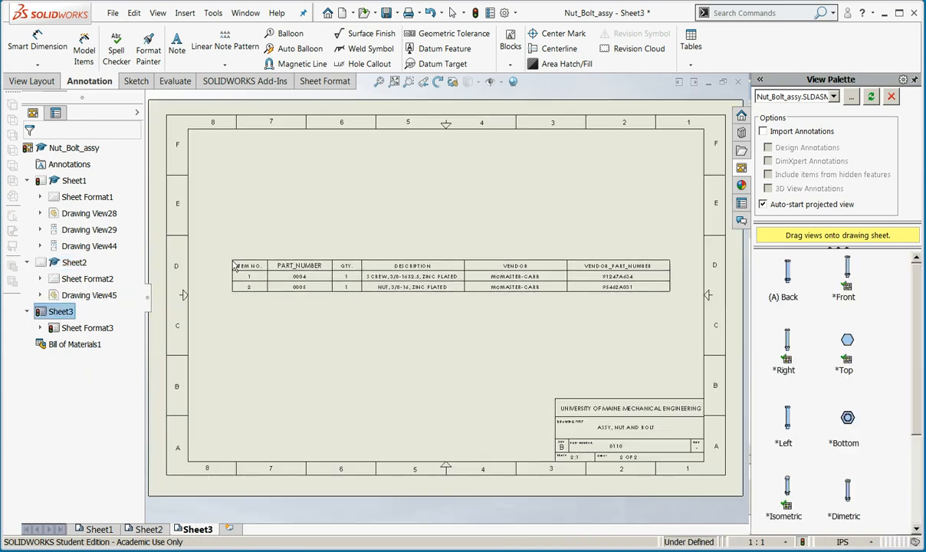
left_click(229, 250)
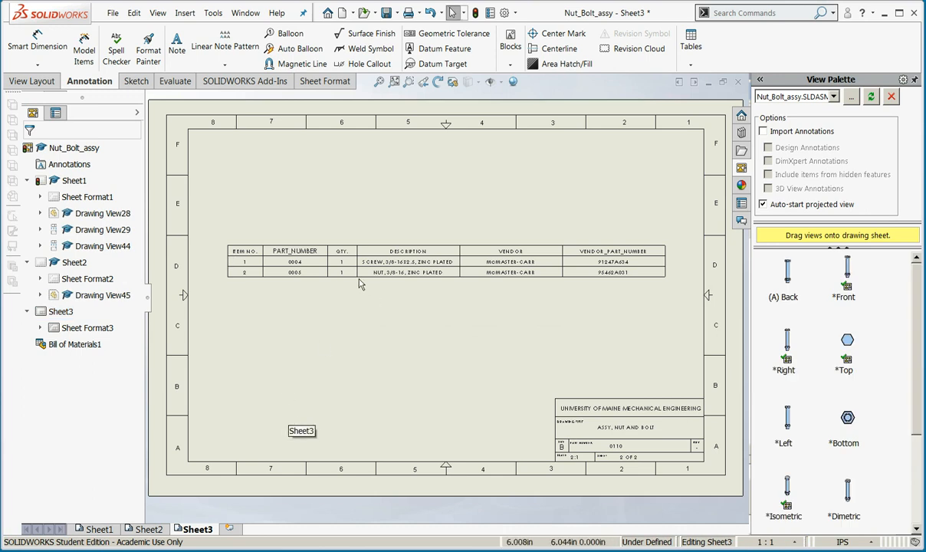
- Examine the bill of materials on Sheet3 and compare its item numbers with the balloons on Sheet2
scroll(361, 285, "up", 2)
scroll(443, 290, "up", 1)
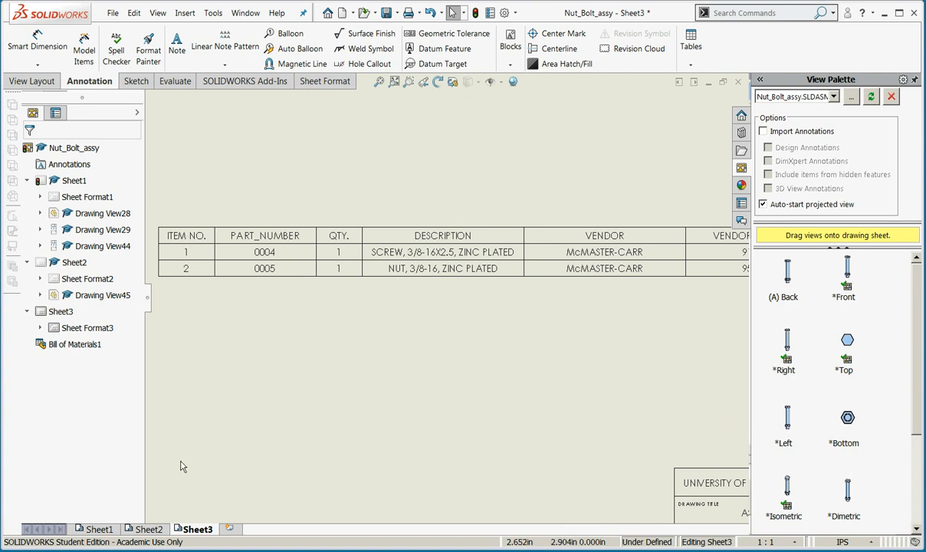
left_click(154, 526)
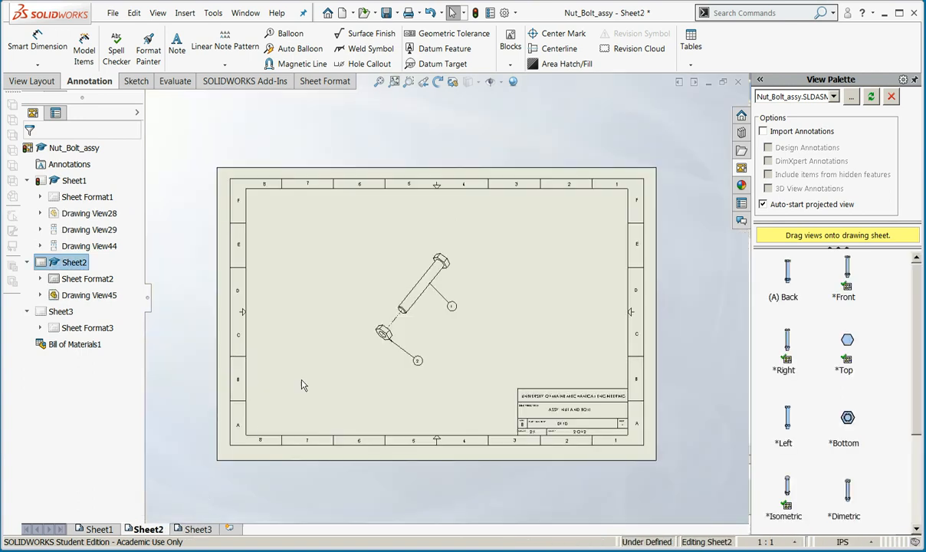
scroll(424, 324, "up", 4)
scroll(411, 345, "up", 1)
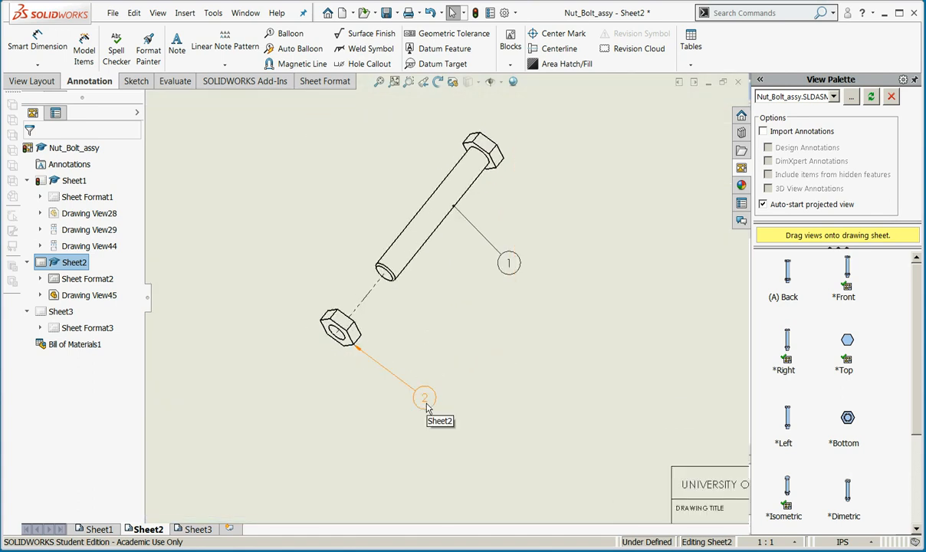
left_click(195, 529)
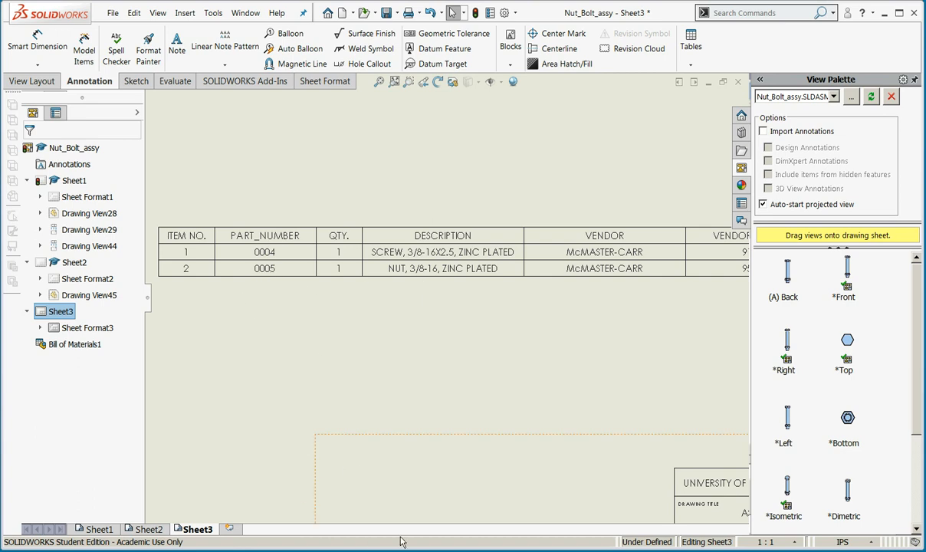
scroll(522, 407, "down", 2)
scroll(522, 400, "up", 4)
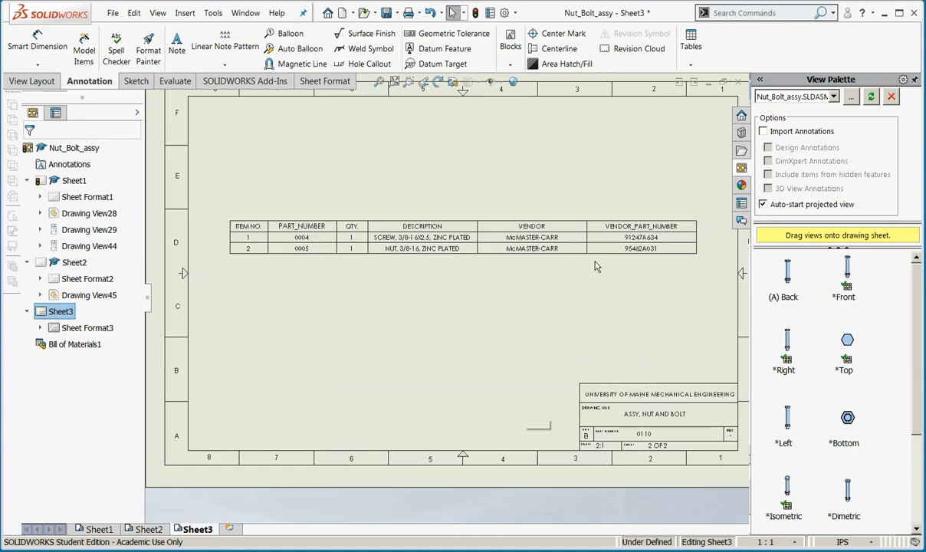
scroll(596, 257, "down", 1)
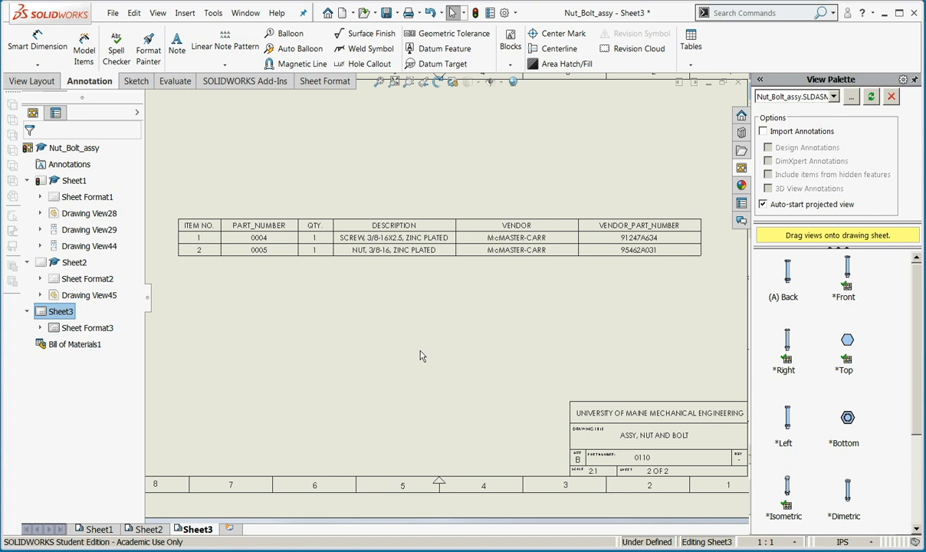
key("f")
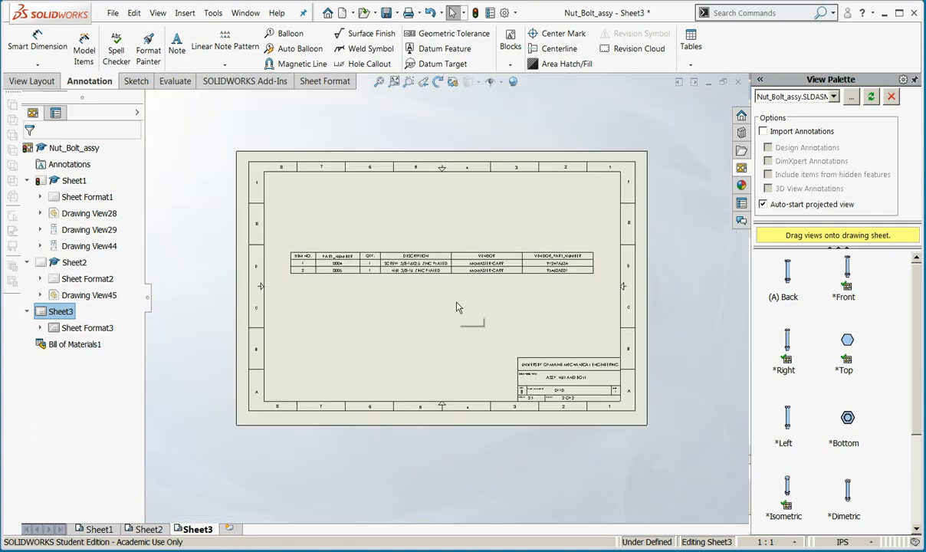
- Review the title block and views on Sheet1, and check the exploded view's scale setting on Sheet2
left_click(97, 530)
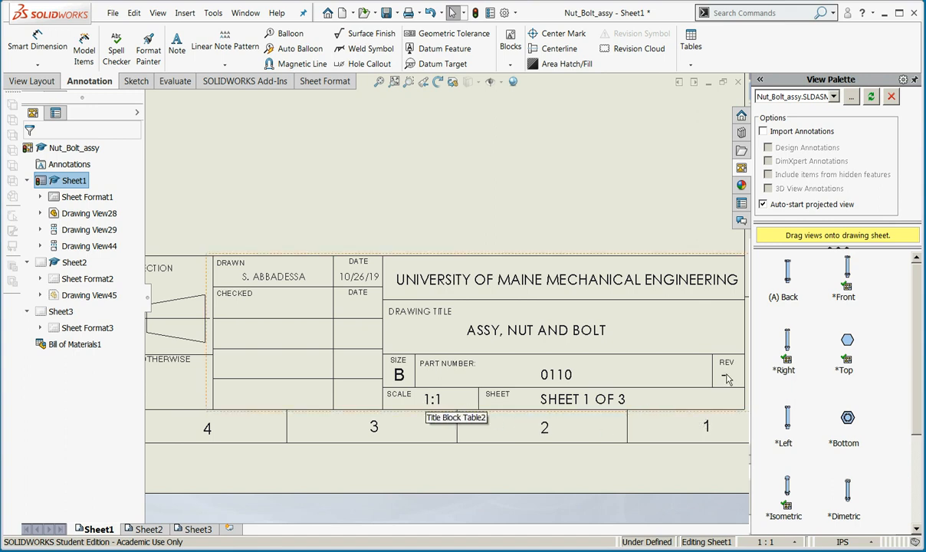
key("f")
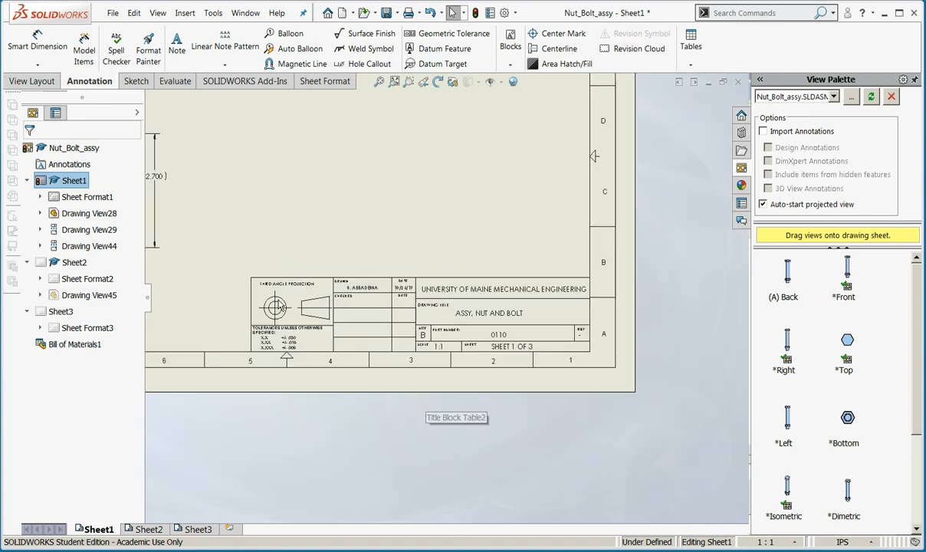
scroll(308, 193, "down", 1)
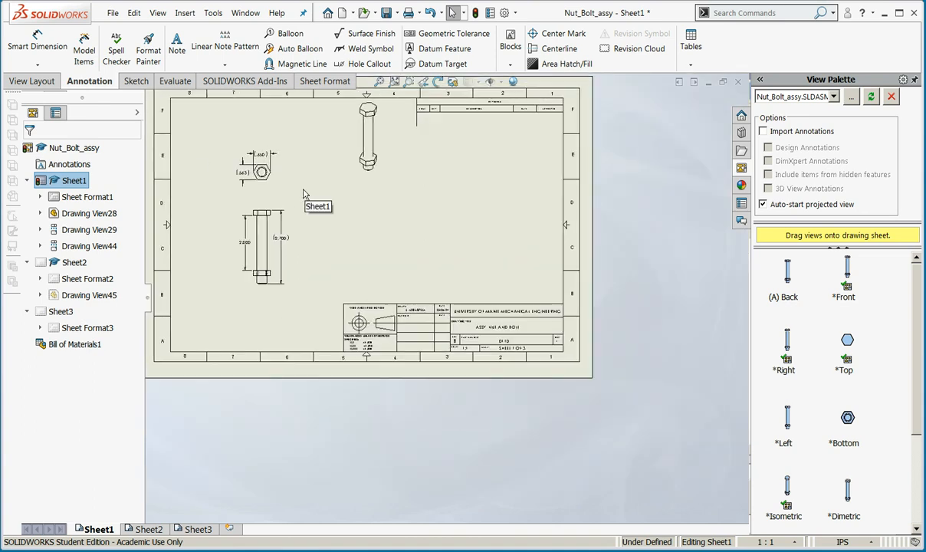
left_click(149, 529)
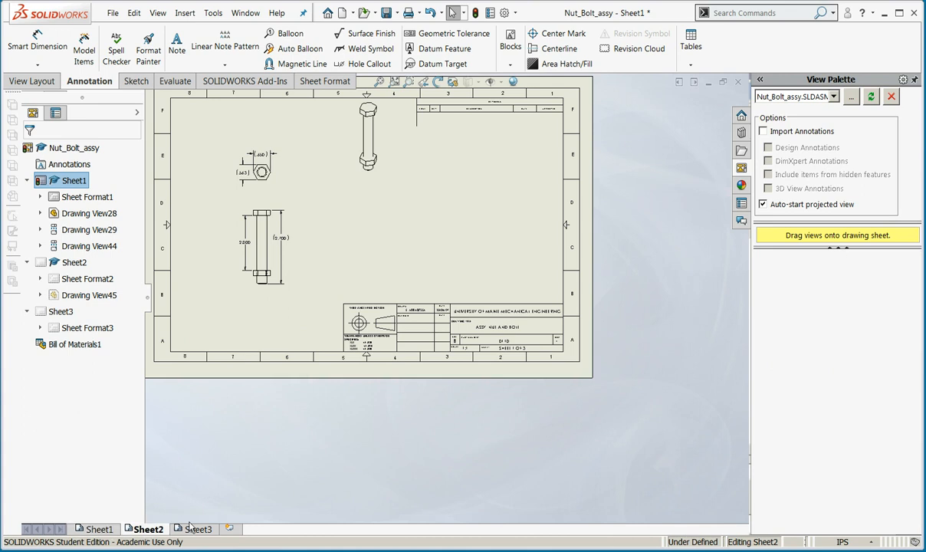
key("f")
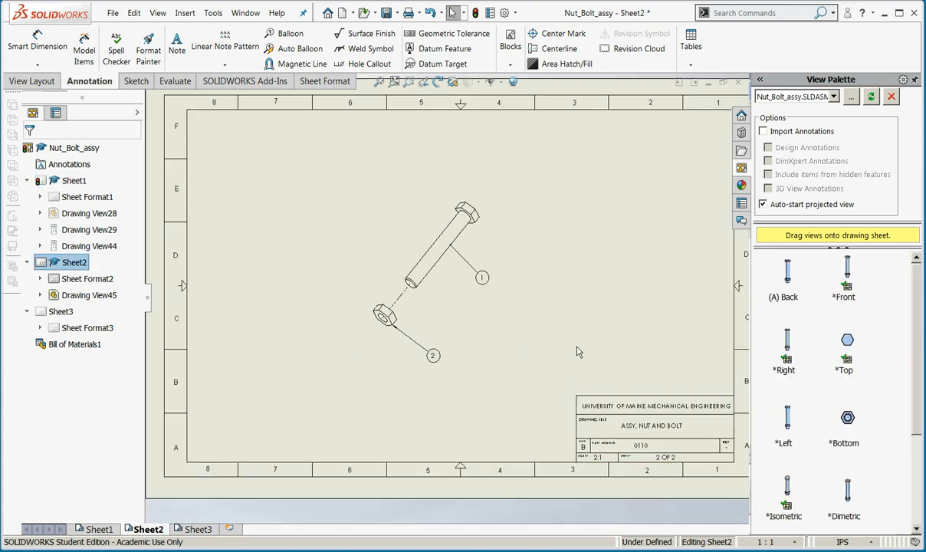
scroll(575, 320, "down", 2)
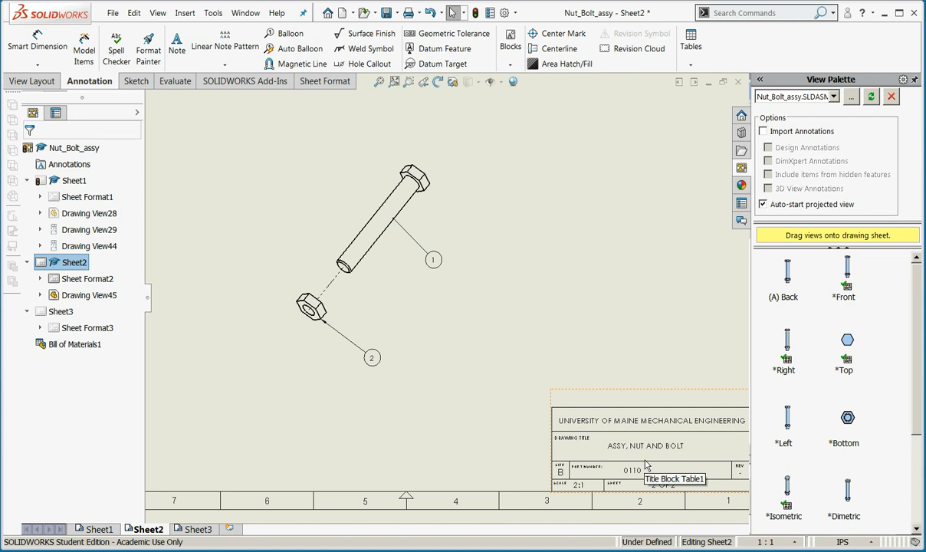
left_click(379, 284)
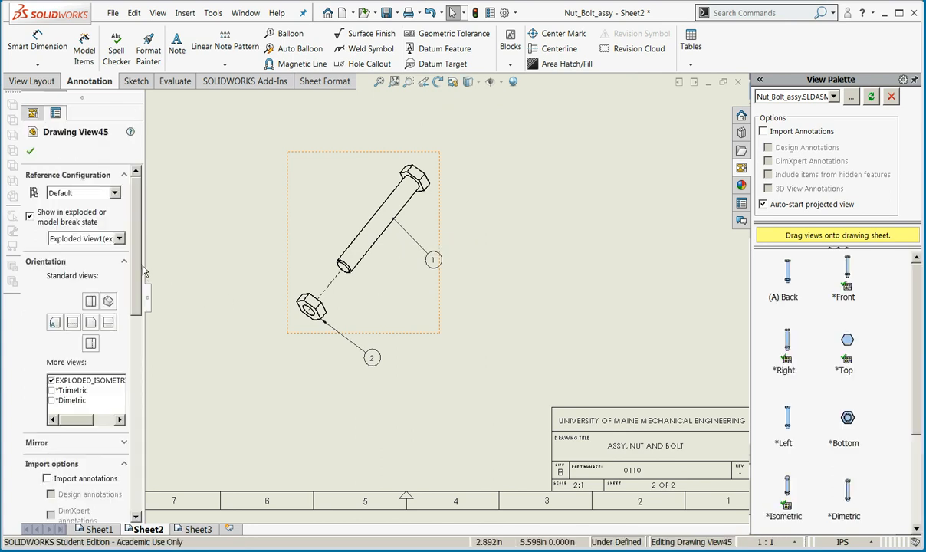
left_click_drag(137, 257, 135, 427)
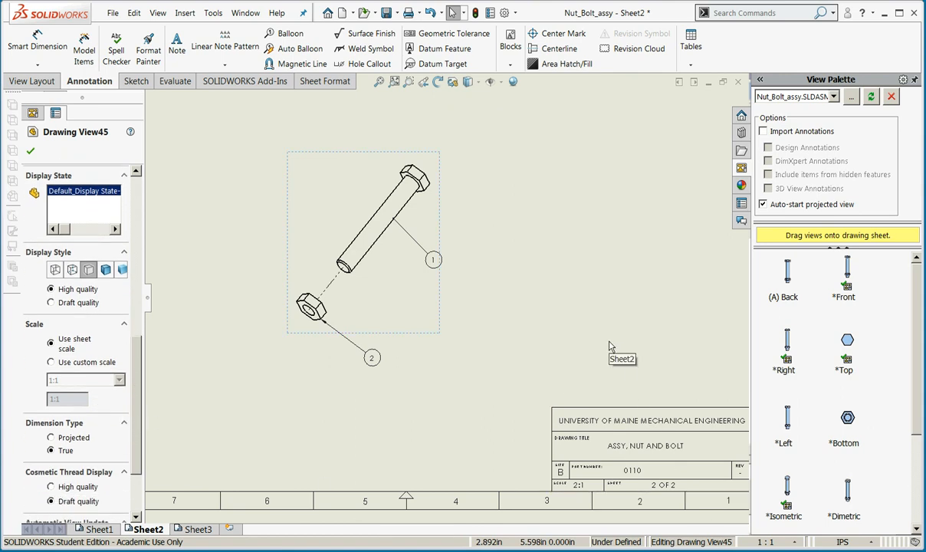
- Set the scale entry in Sheet2's title block to 1:1
scroll(595, 342, "up", 3)
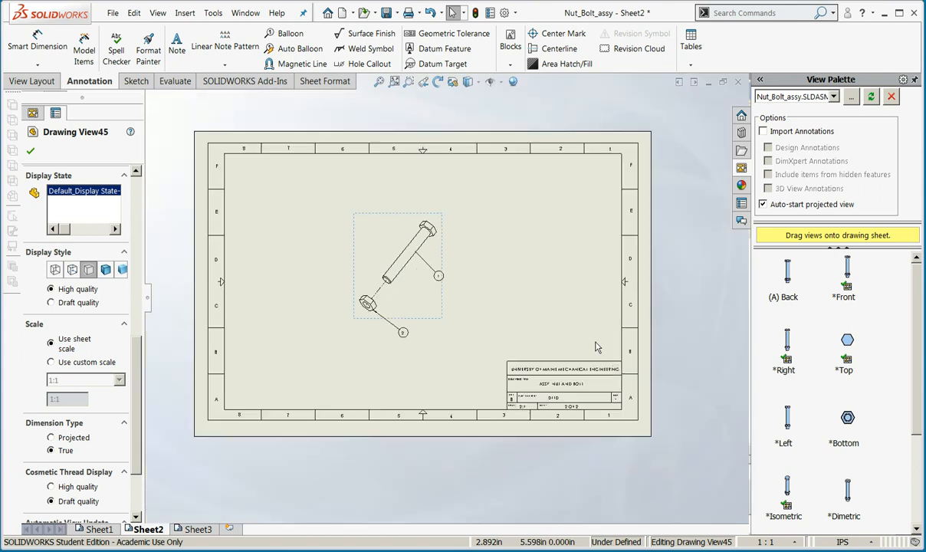
scroll(532, 276, "down", 1)
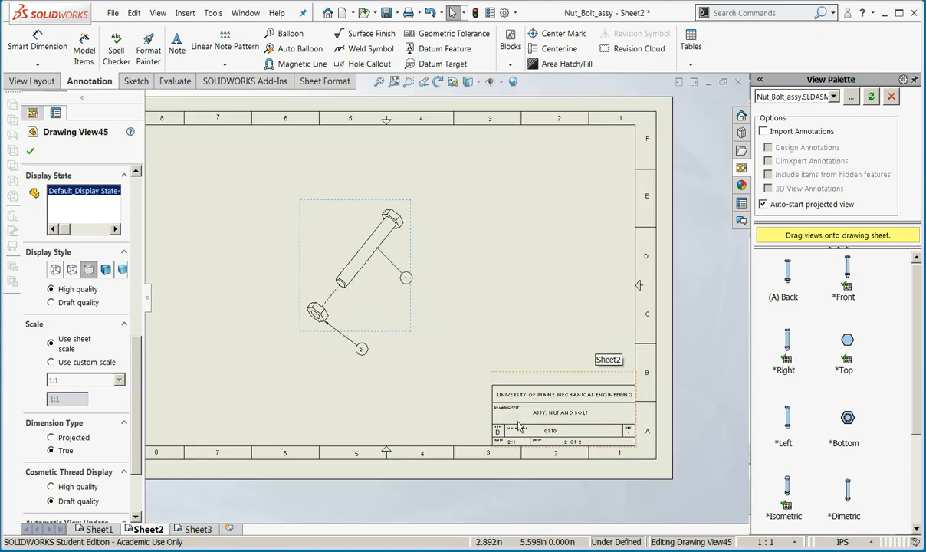
scroll(494, 423, "down", 5)
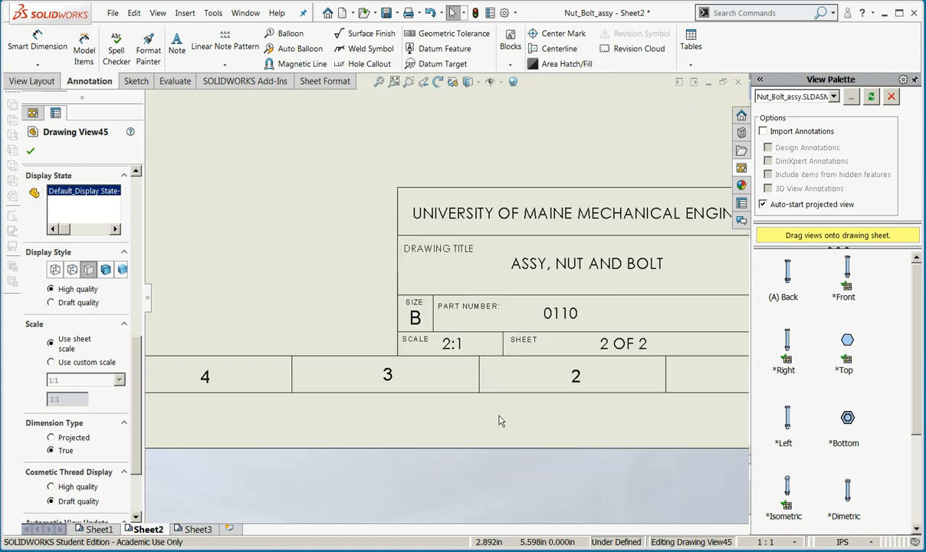
double_click(451, 345)
left_click(451, 346)
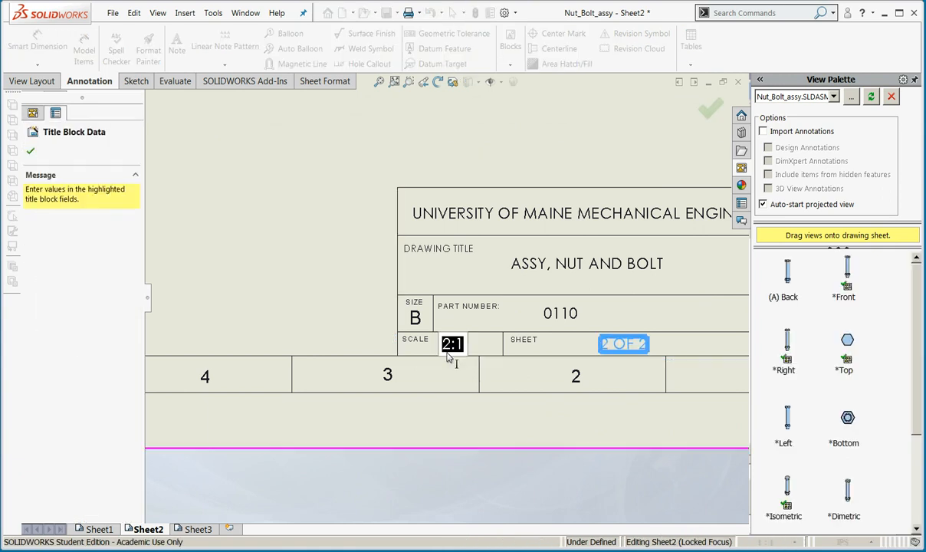
left_click(451, 355)
key("BackSpace")
type("1")
left_click(285, 239)
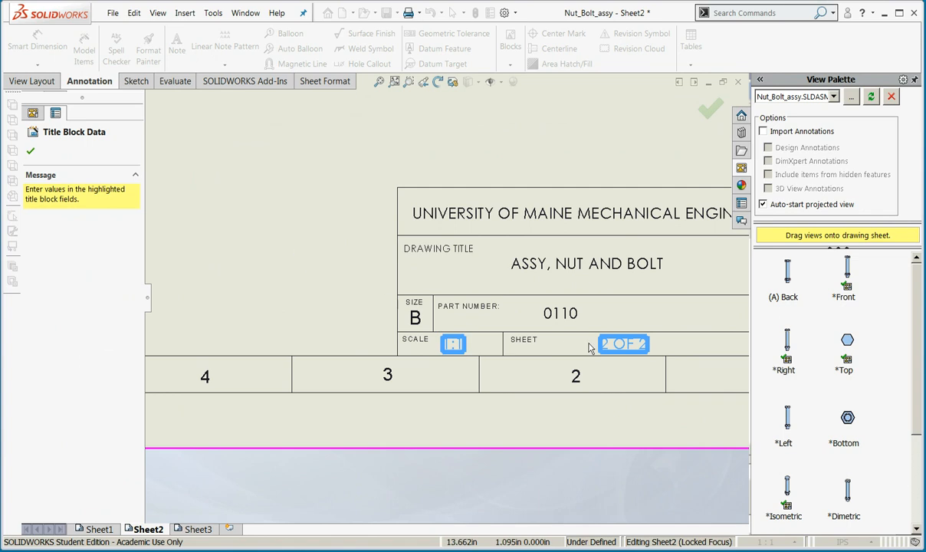
- Change the sheet entry in Sheet2's title block to 2 OF 3 and confirm the title block data
left_click(631, 345)
left_click(647, 351)
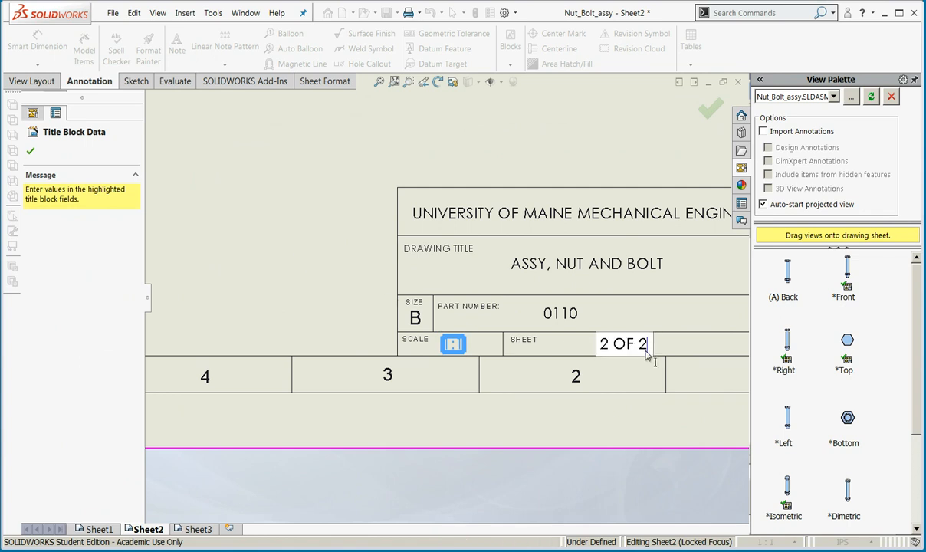
key("BackSpace")
type("3")
left_click(344, 275)
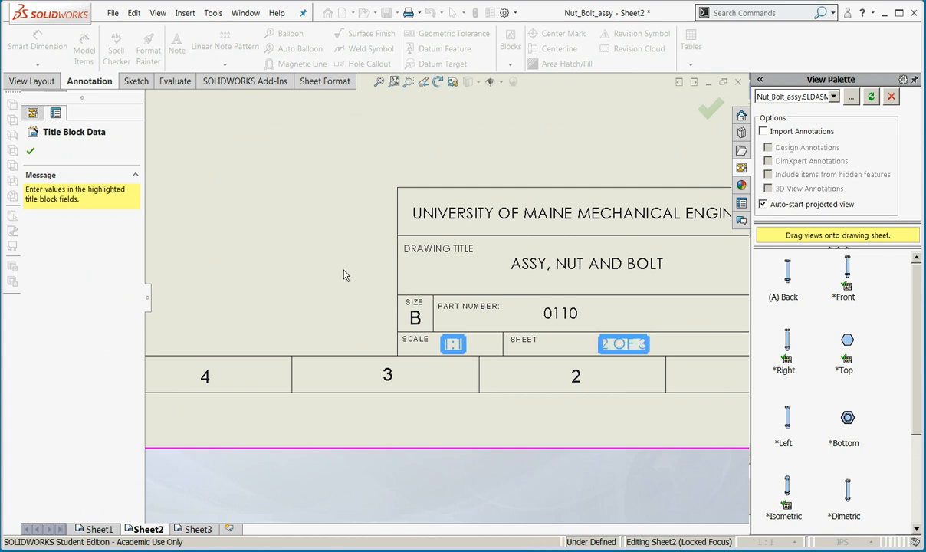
left_click(31, 151)
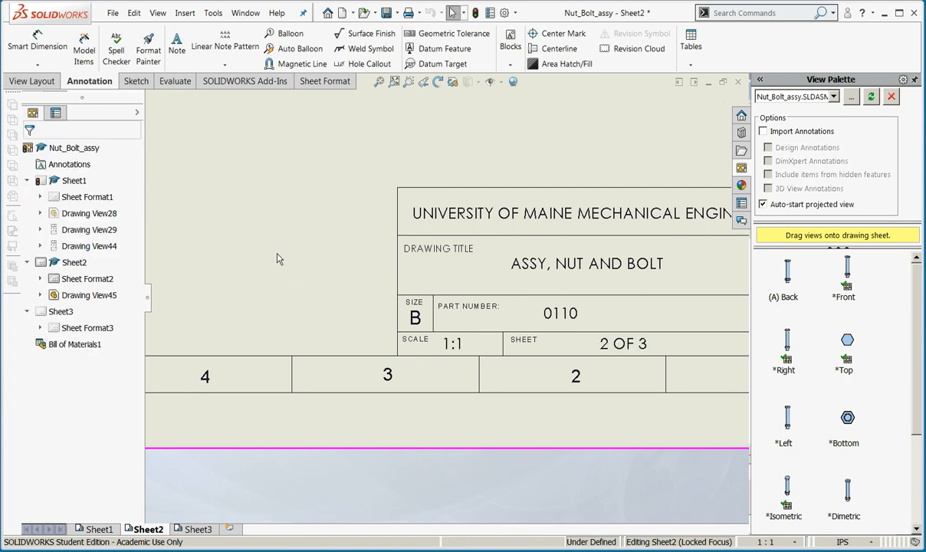
scroll(279, 259, "up", 3)
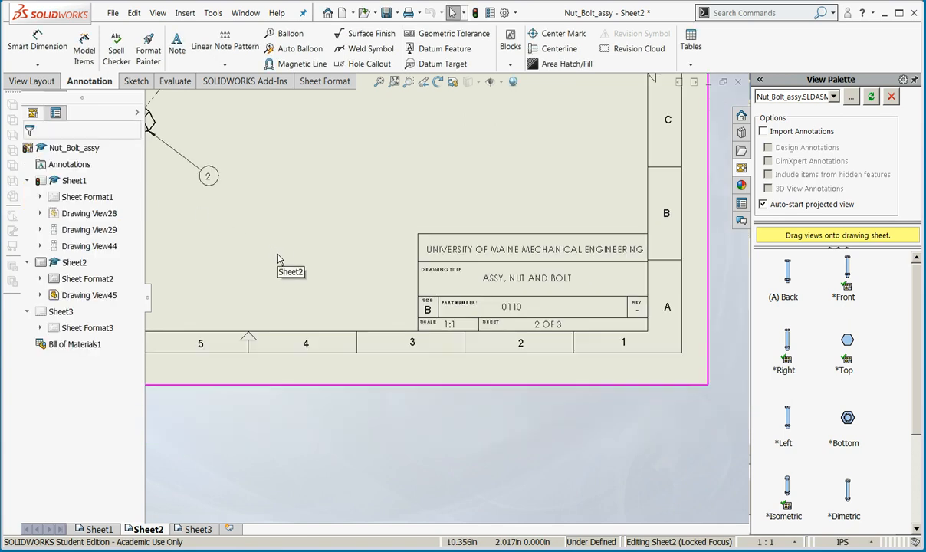
- Set the scale entry in Sheet3's title block to N/A
left_click(196, 529)
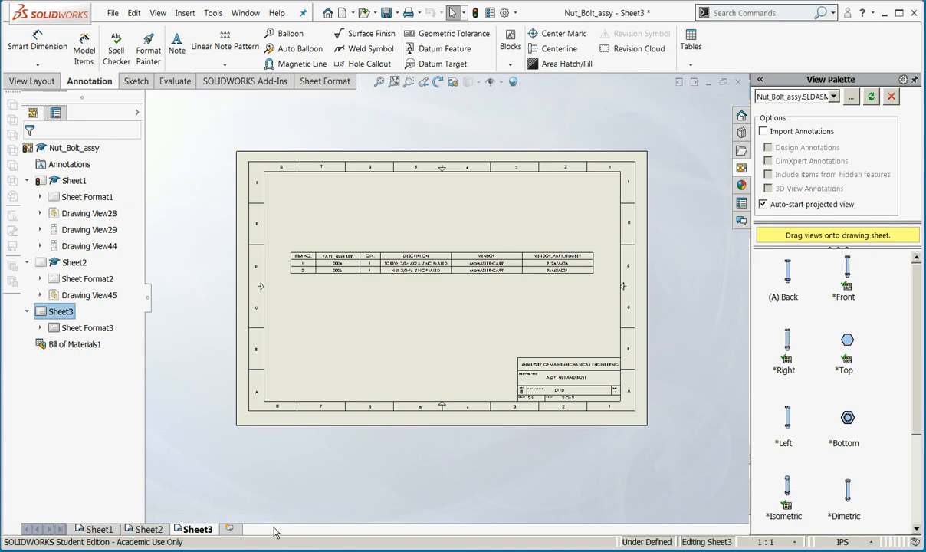
scroll(565, 388, "down", 4)
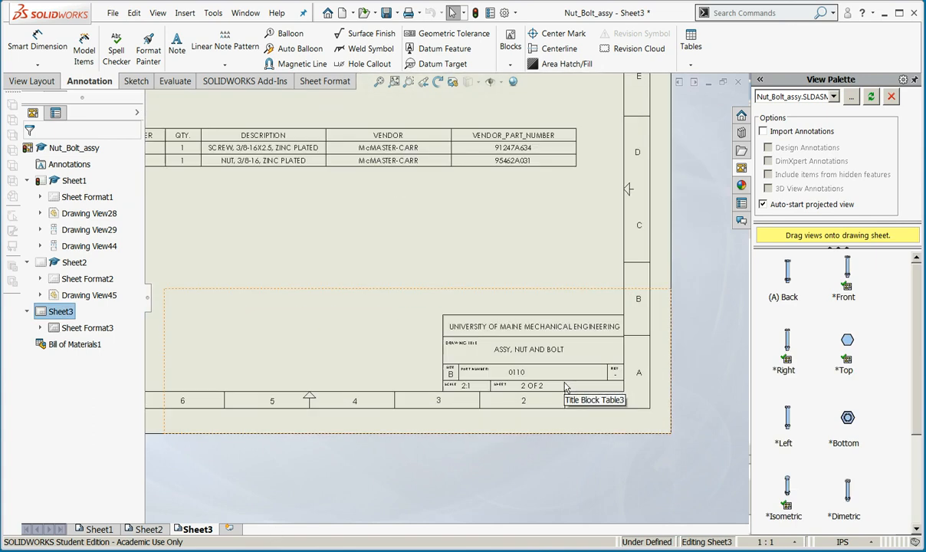
scroll(565, 387, "down", 4)
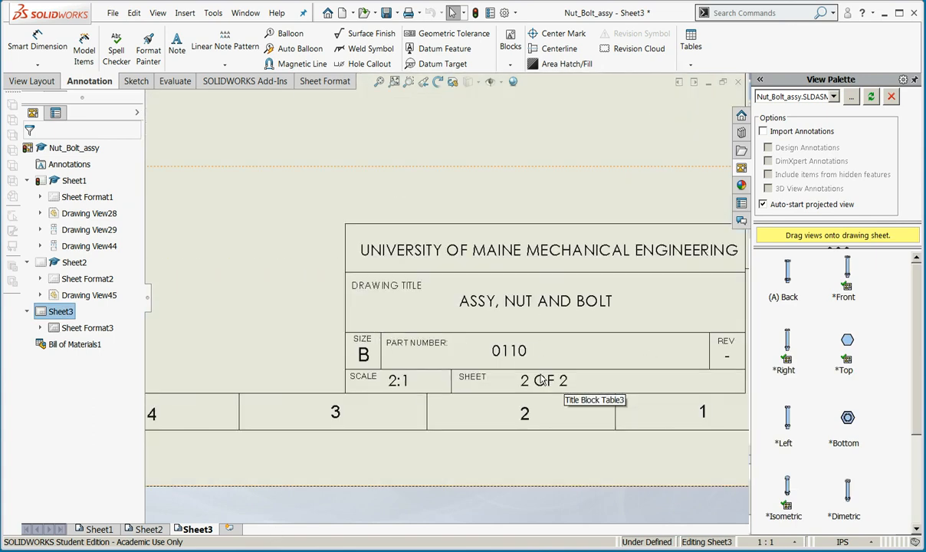
double_click(404, 383)
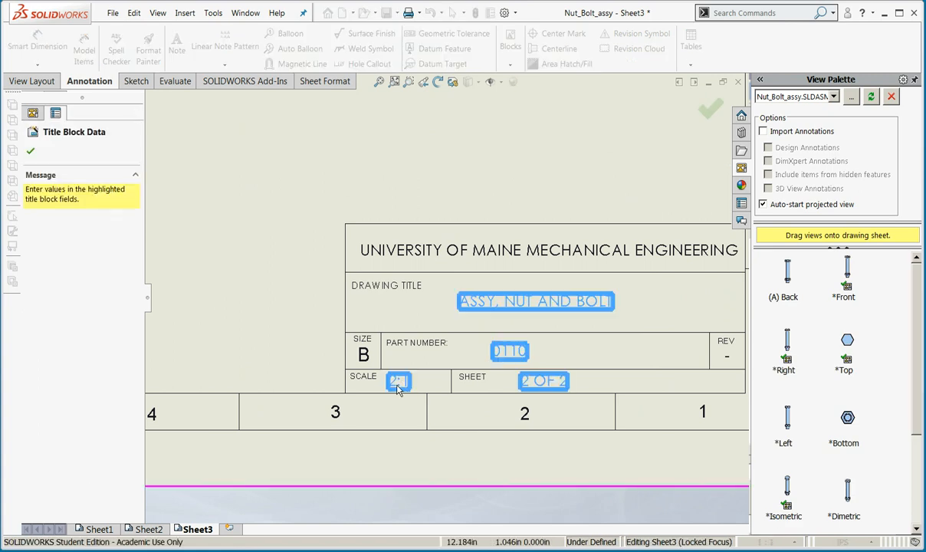
left_click(398, 383)
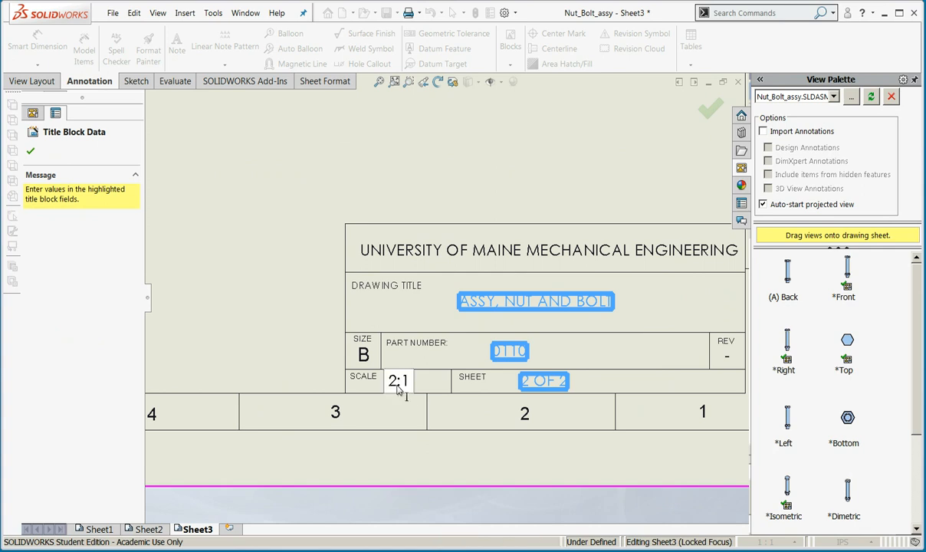
left_click_drag(413, 391, 368, 386)
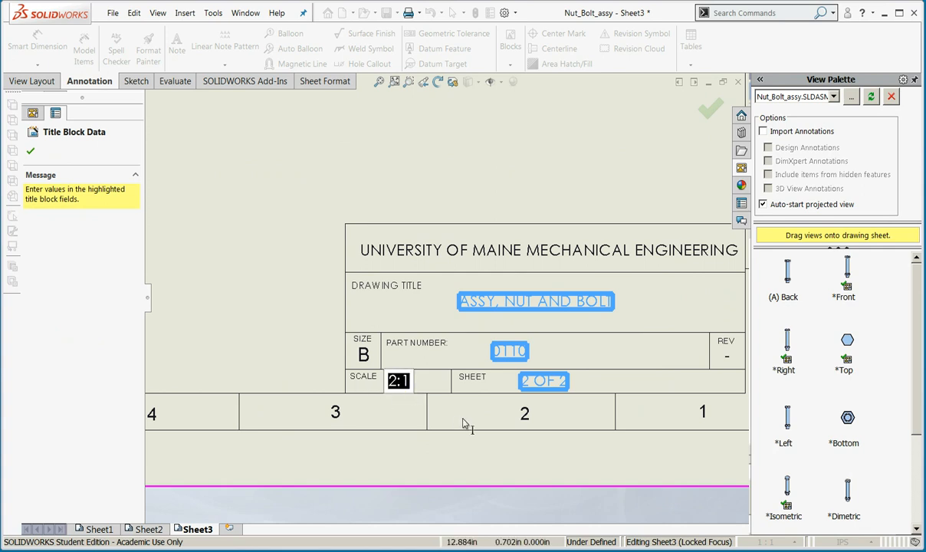
type("N/A")
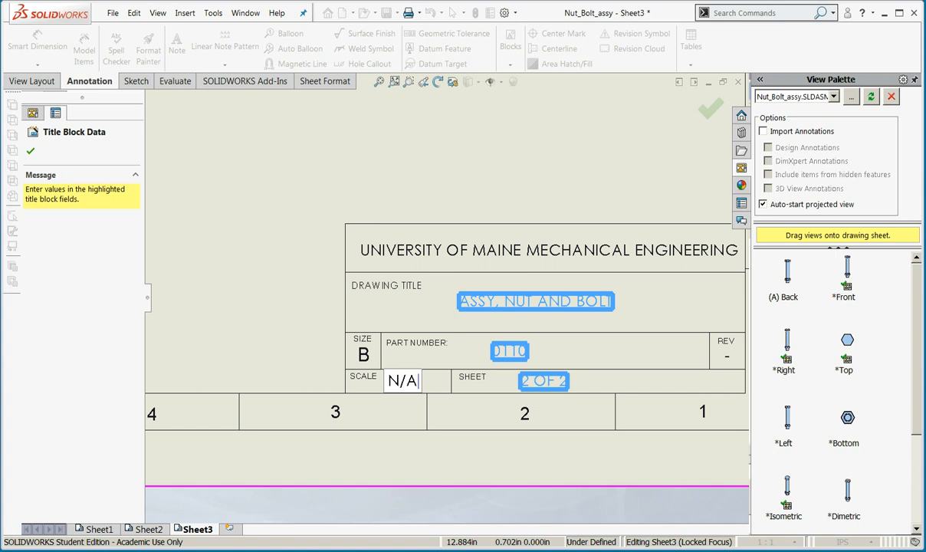
- Change the sheet entry in Sheet3's title block to 3 OF 3 and confirm the title block data
left_click(554, 384)
left_click_drag(568, 383, 527, 385)
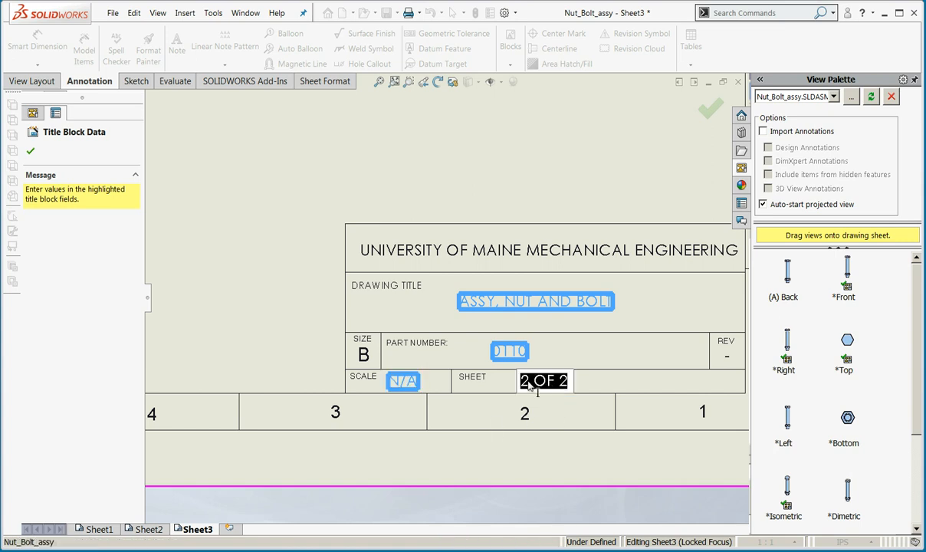
left_click(530, 387)
key("BackSpace")
key("BackSpace")
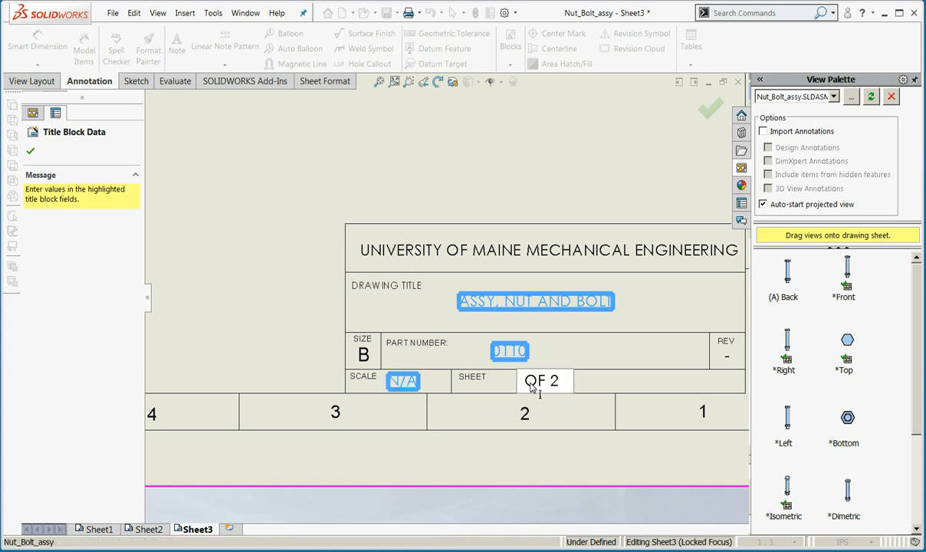
type("3 OF ")
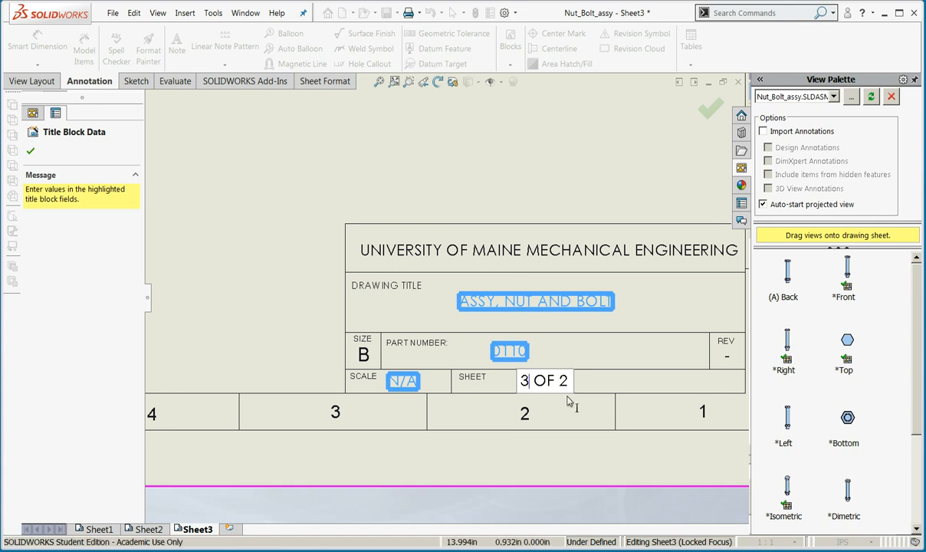
type("3")
left_click(320, 322)
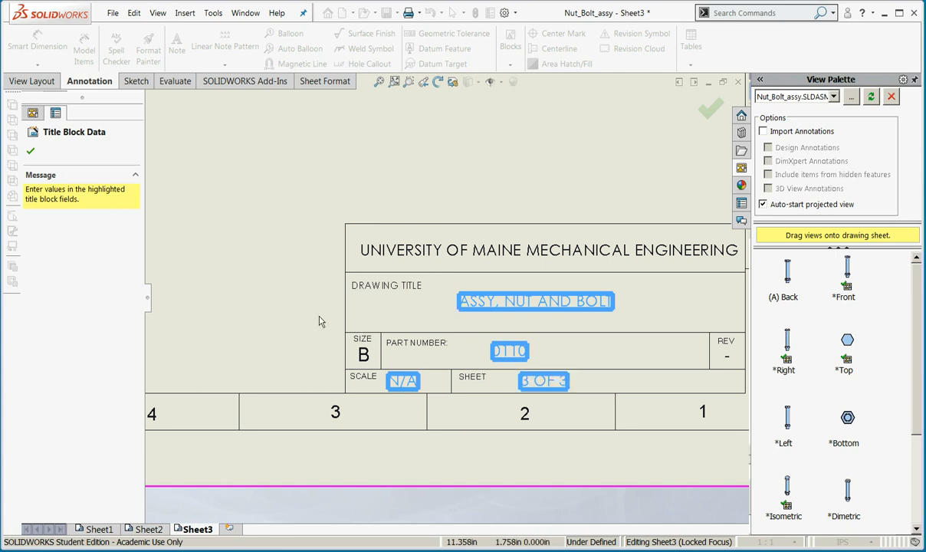
scroll(320, 322, "up", 4)
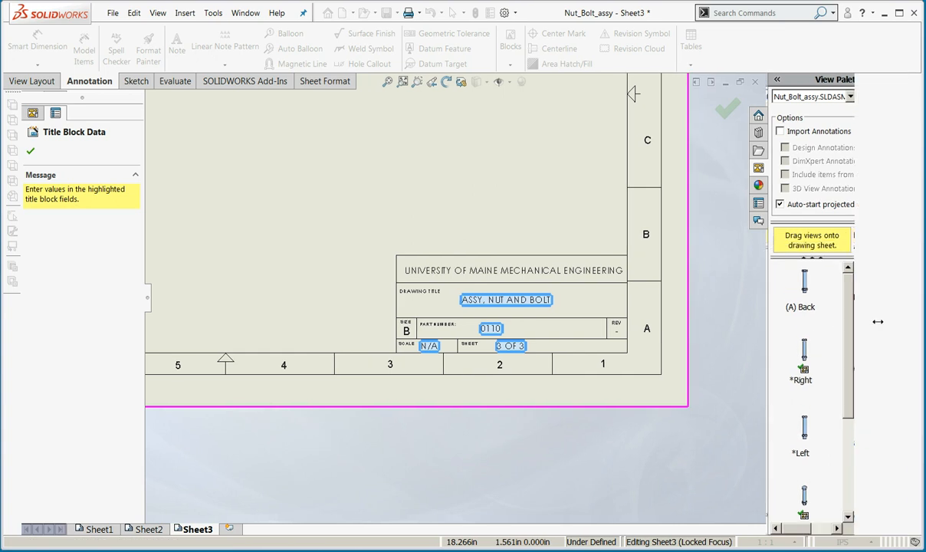
left_click(31, 151)
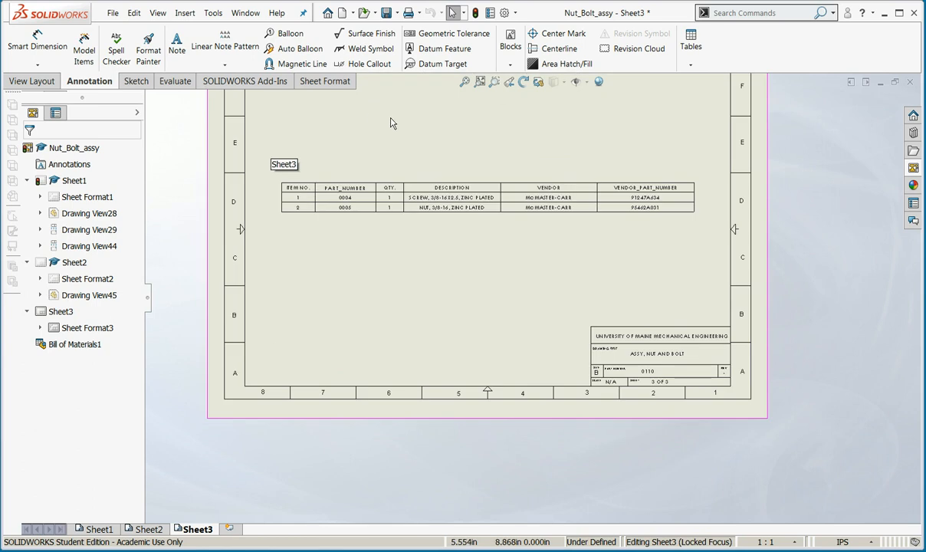
- Save the drawing as Nut_Bolt_assy.SLDDRW in the Nut_and_bolt folder inside Downloads
key("f")
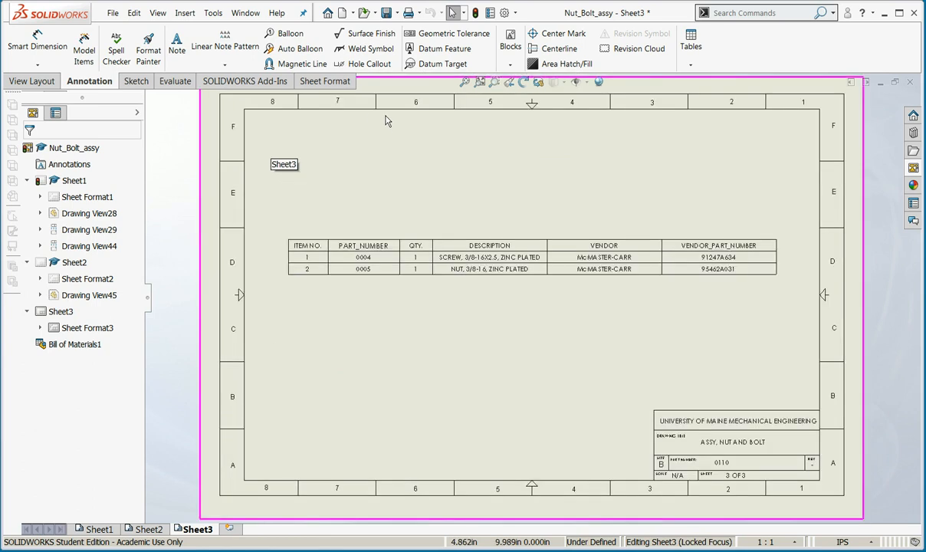
left_click(387, 14)
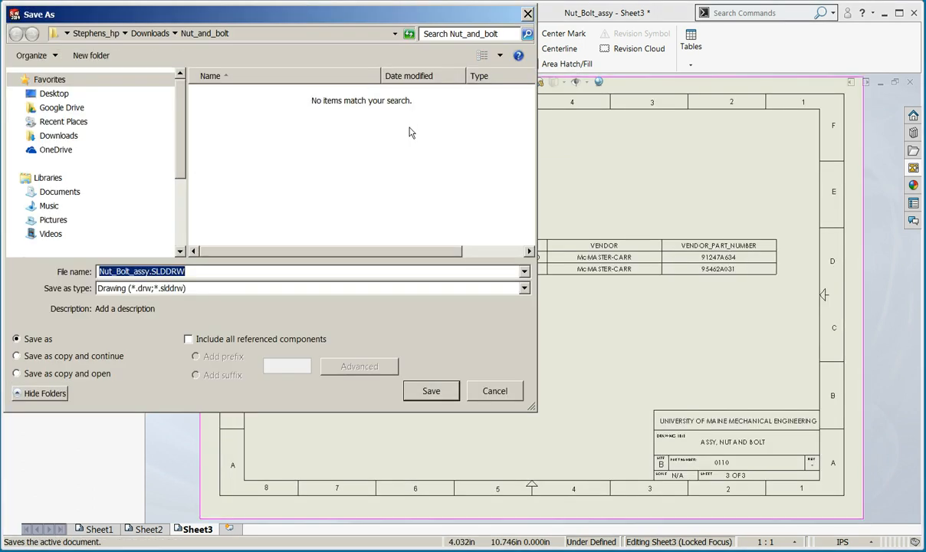
left_click(55, 135)
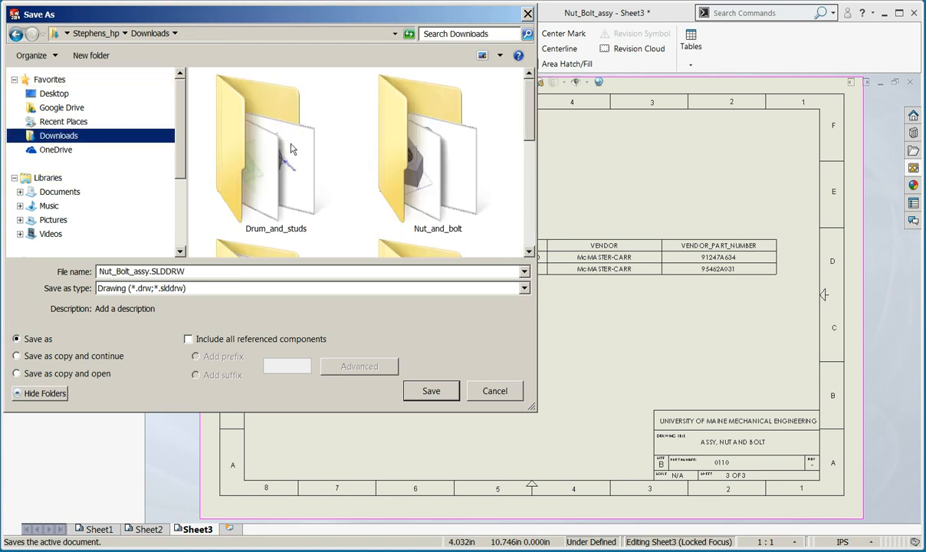
double_click(416, 188)
left_click(431, 398)
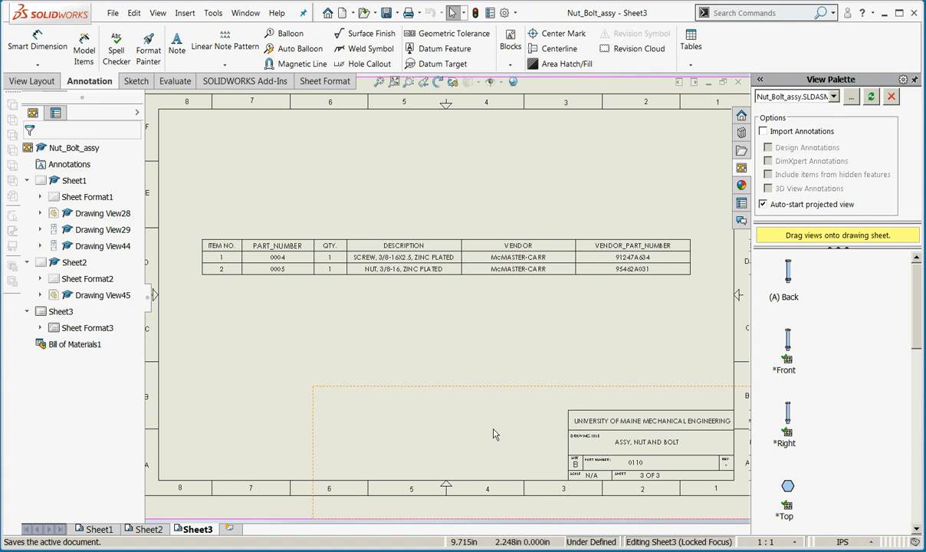
- Review the finished Sheet1, Sheet2 and Sheet3 in turn, checking their views, balloons, bill of materials and title blocks
left_click(96, 529)
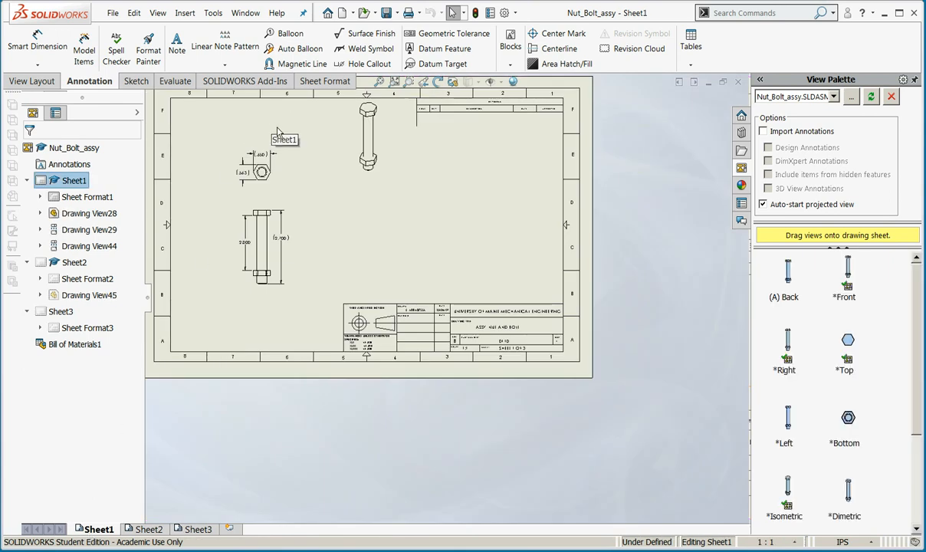
key("f")
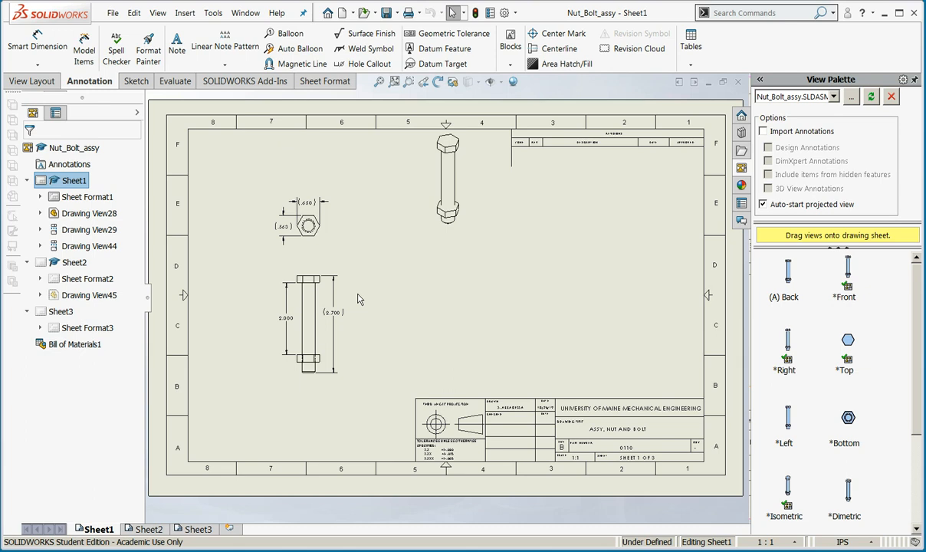
left_click(148, 534)
key("f")
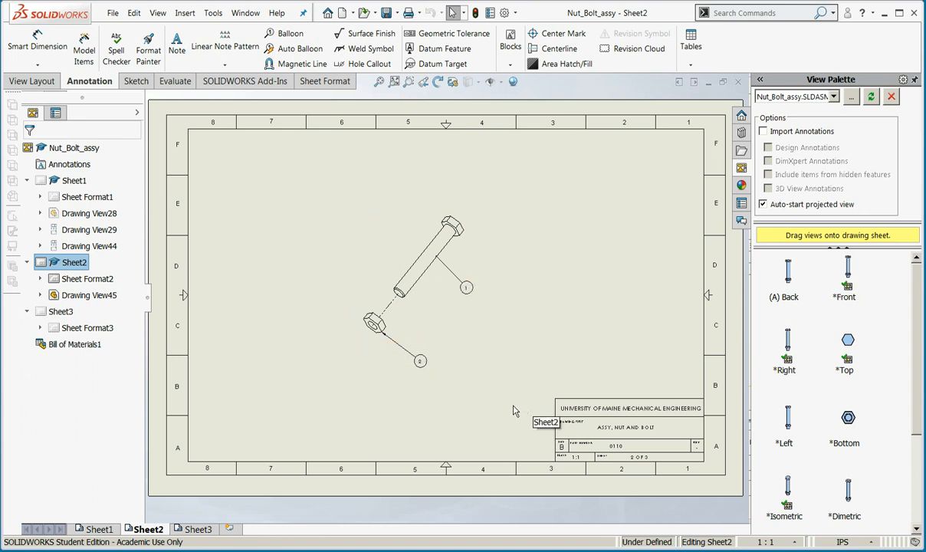
left_click(197, 530)
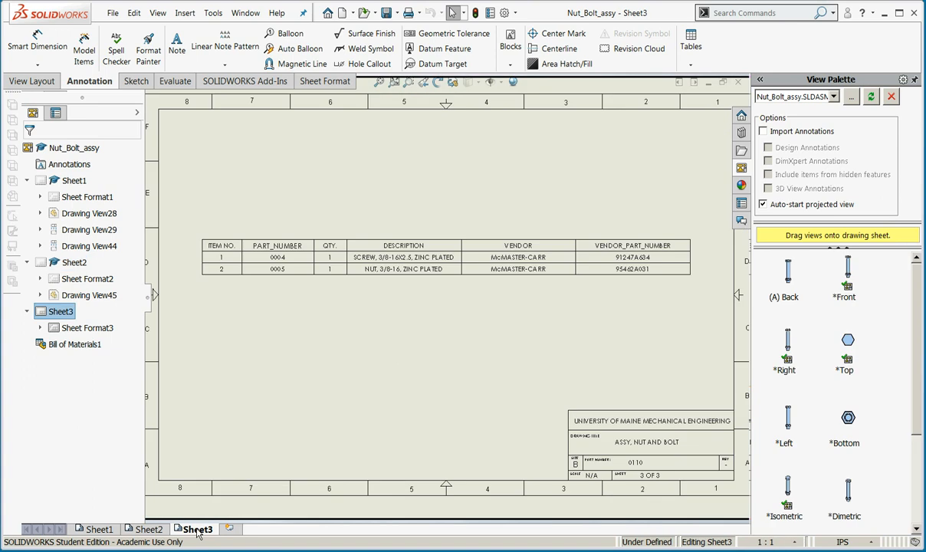